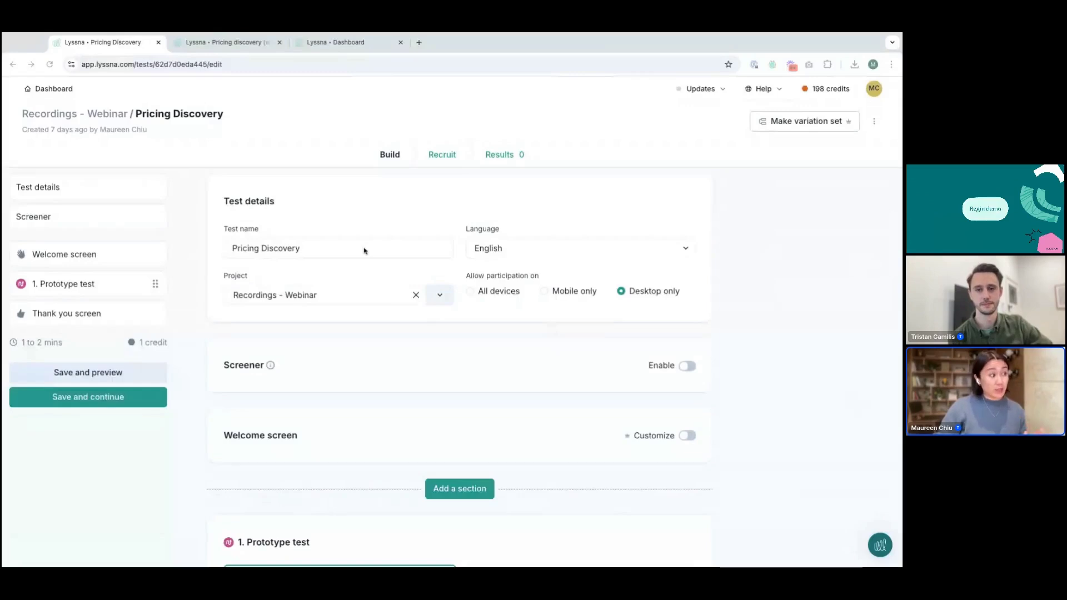
# Check the name and language settings of the Pricing Discovery test
pyautogui.click(306, 248)
pyautogui.click(568, 253)
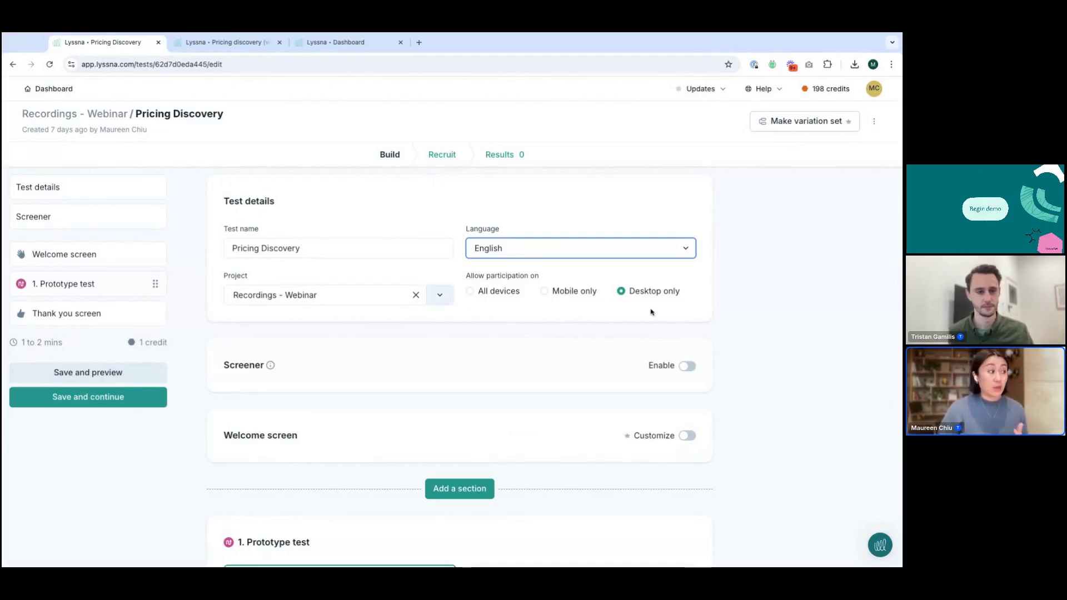
# Look through the section types that can be added before the prototype test, and discard the unused new section
pyautogui.scroll(-3, 672, 444)
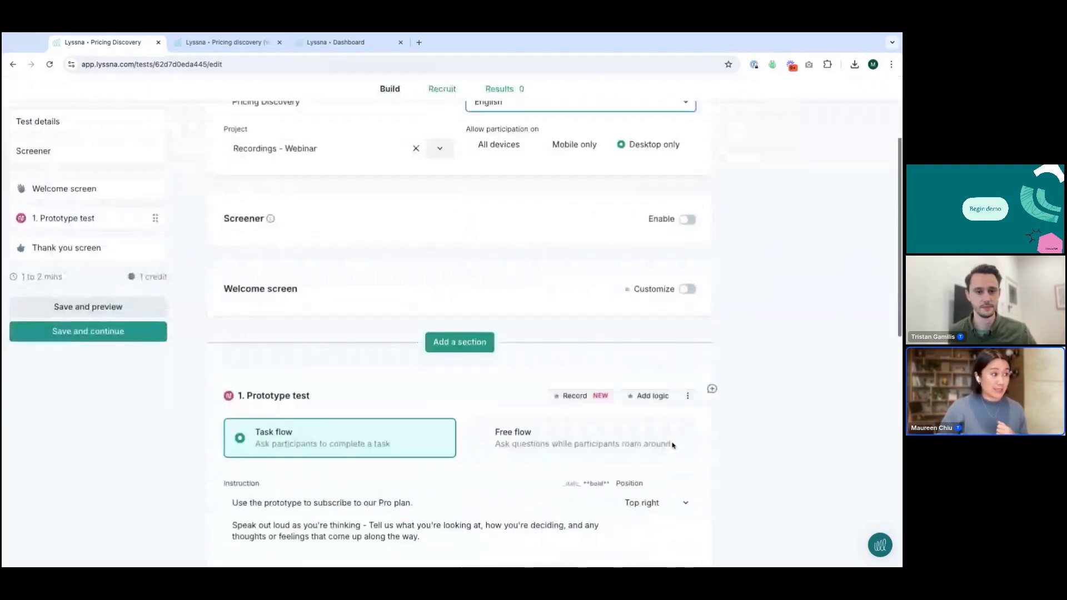
pyautogui.click(457, 325)
pyautogui.scroll(-1, 478, 356)
pyautogui.scroll(-1, 497, 386)
pyautogui.scroll(-1, 496, 383)
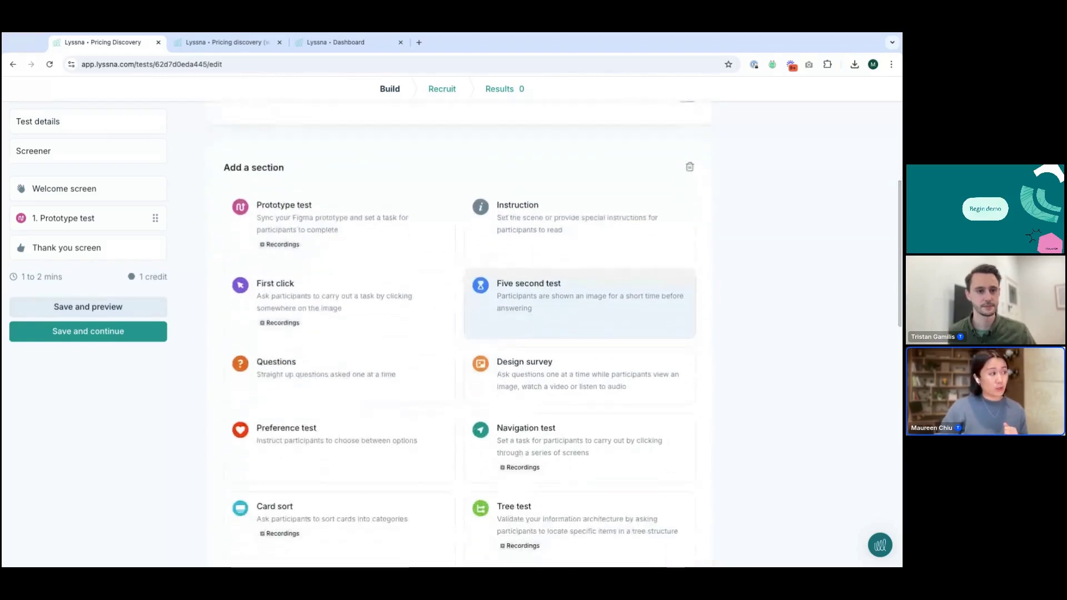
pyautogui.scroll(-1, 497, 384)
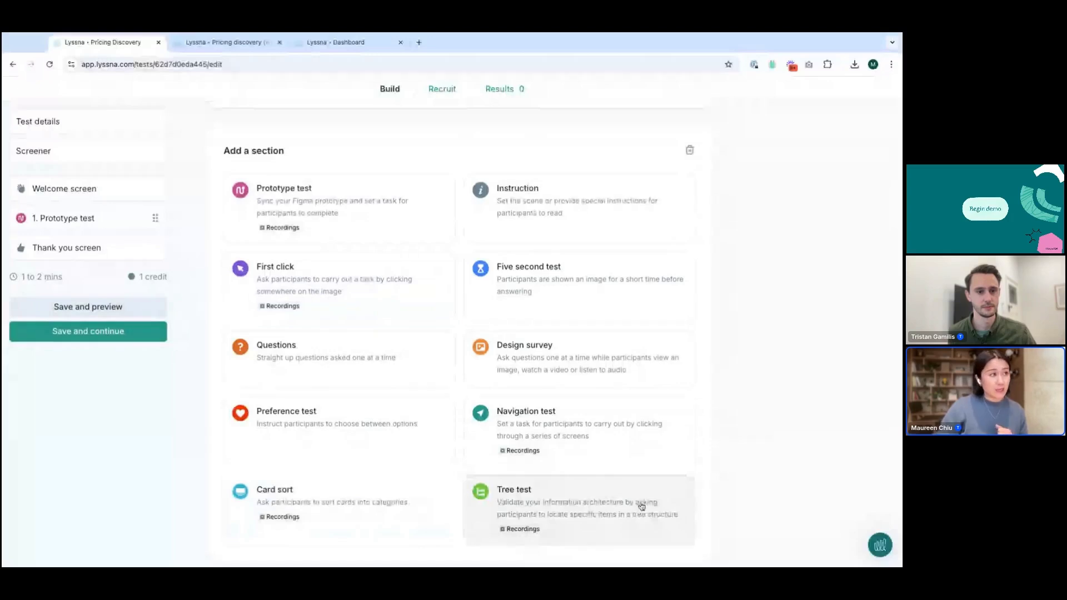
pyautogui.click(689, 150)
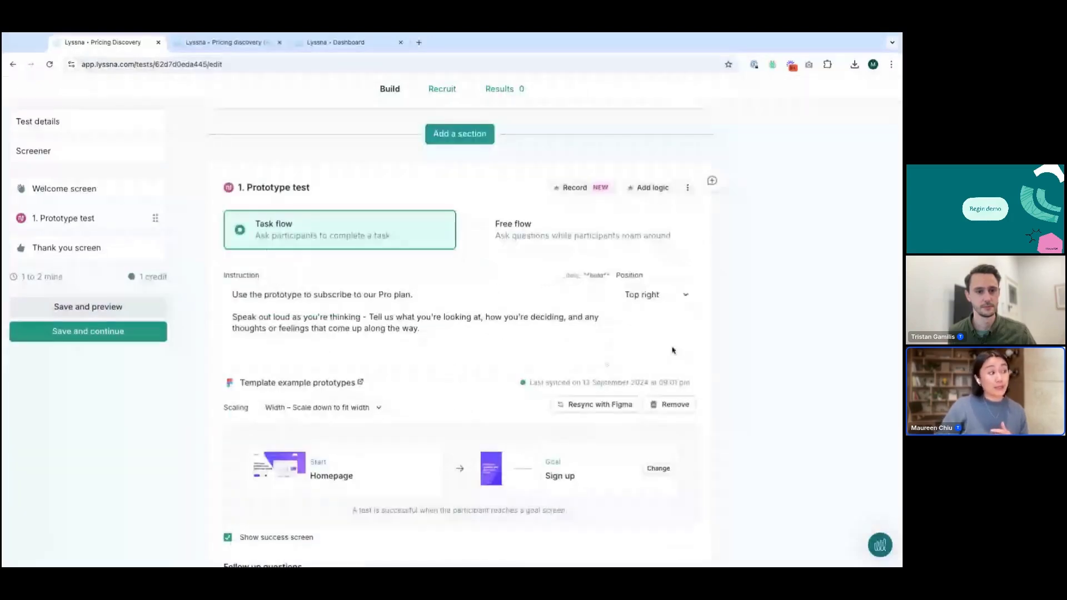
# Enable screen recording and think aloud with camera and audio for the prototype test section
pyautogui.scroll(-1, 672, 350)
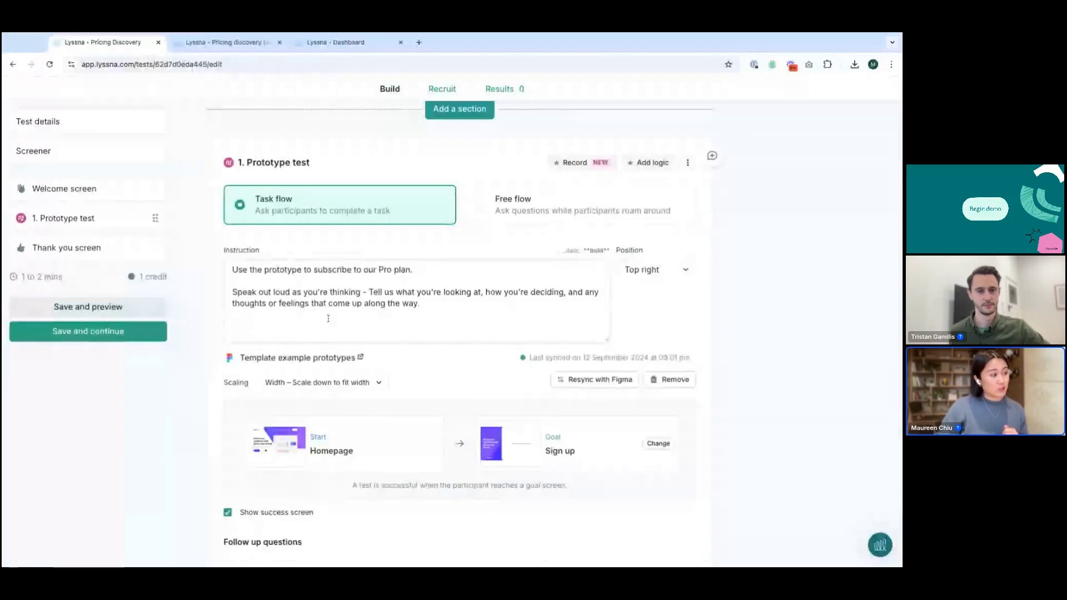
pyautogui.scroll(-2, 342, 311)
pyautogui.scroll(-2, 343, 317)
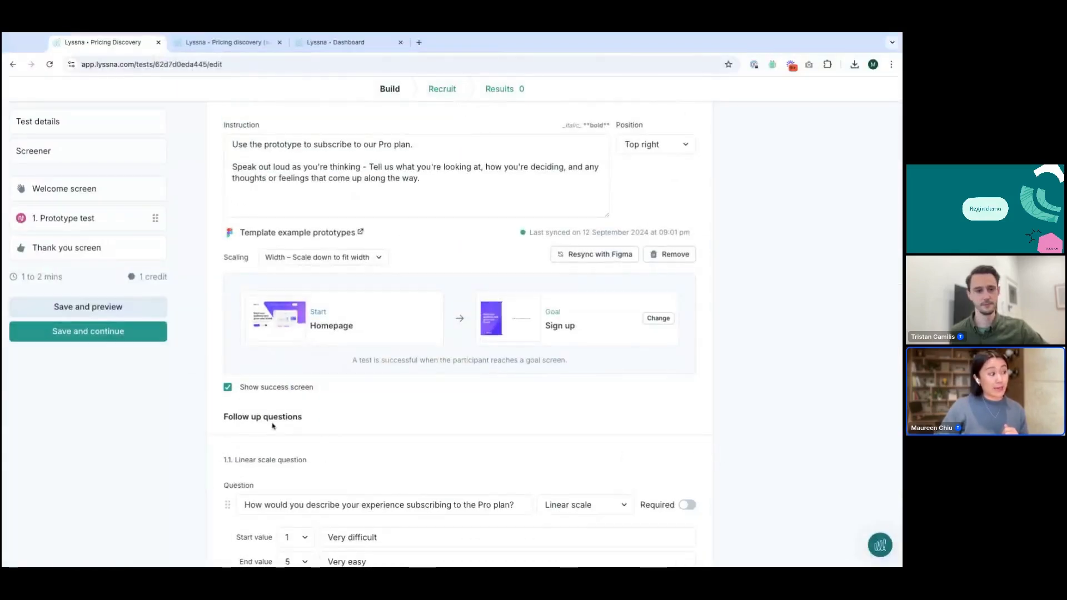
pyautogui.scroll(4, 273, 444)
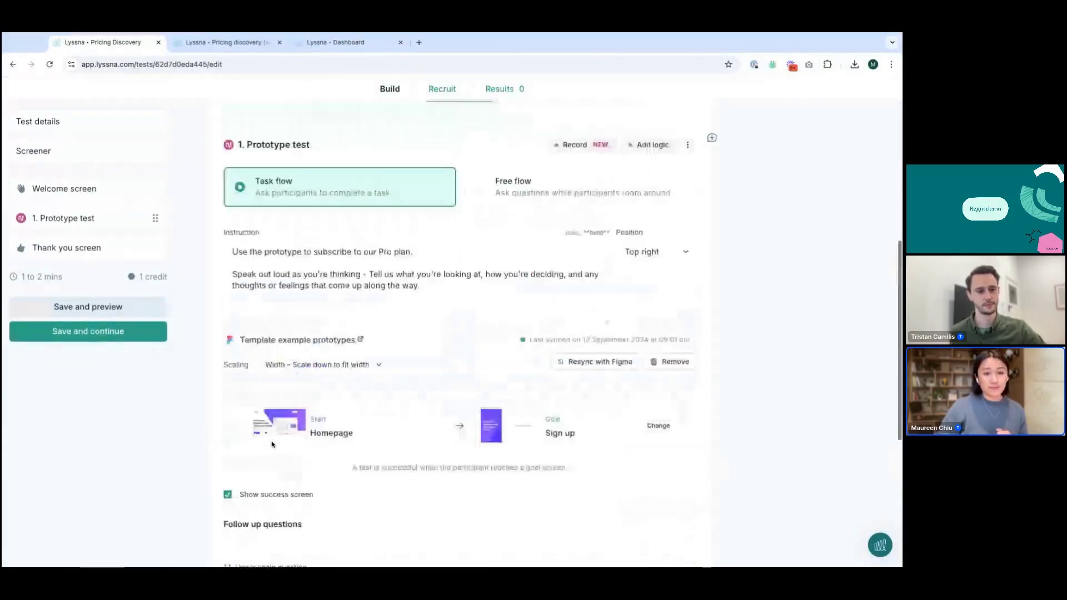
pyautogui.scroll(1, 272, 444)
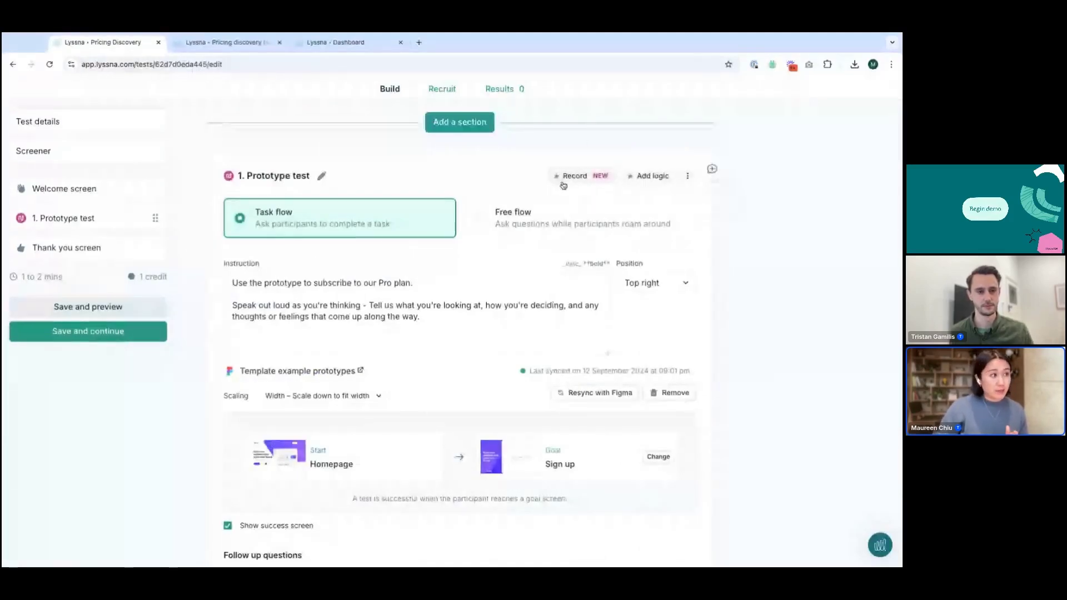
pyautogui.click(563, 183)
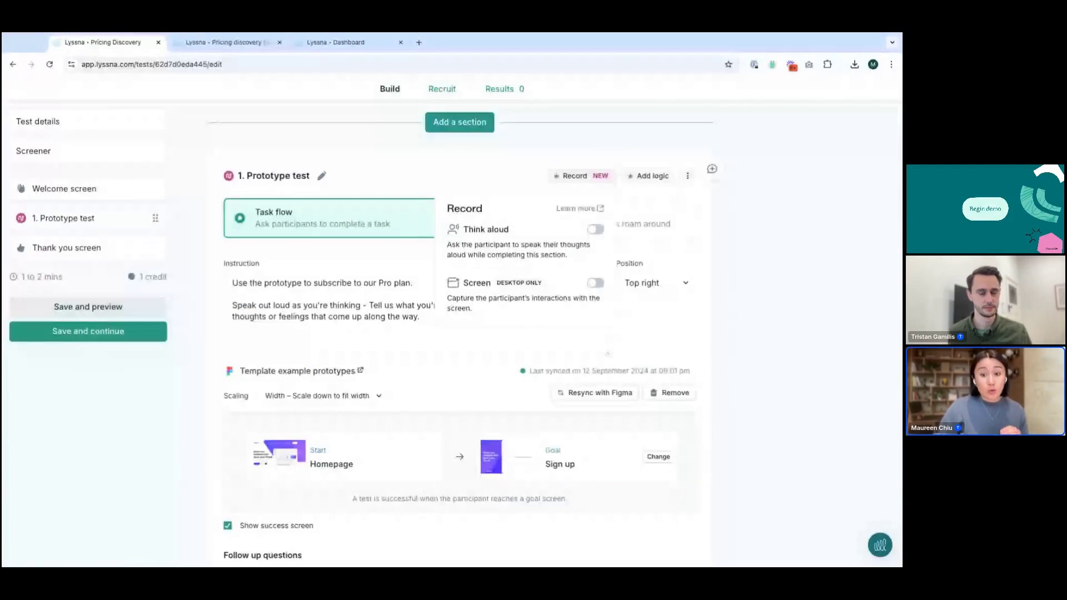
pyautogui.click(594, 283)
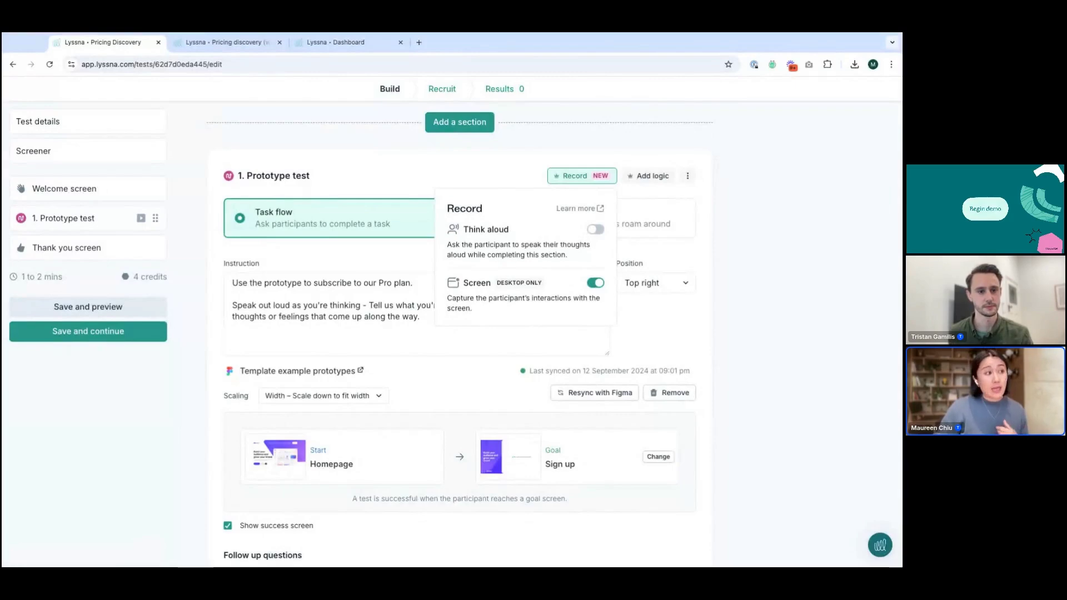
pyautogui.click(596, 230)
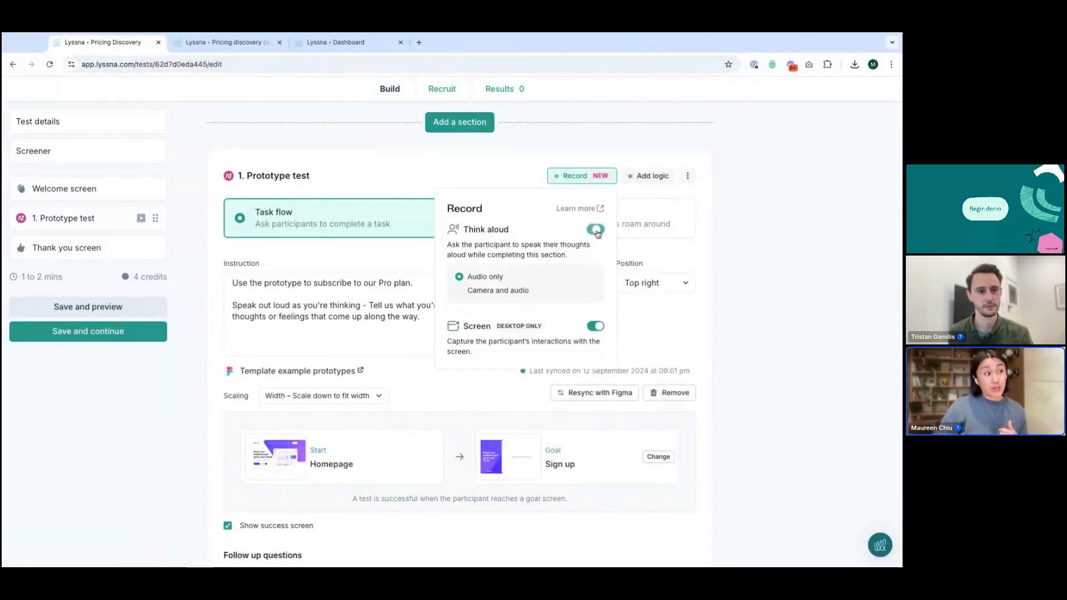
pyautogui.click(506, 291)
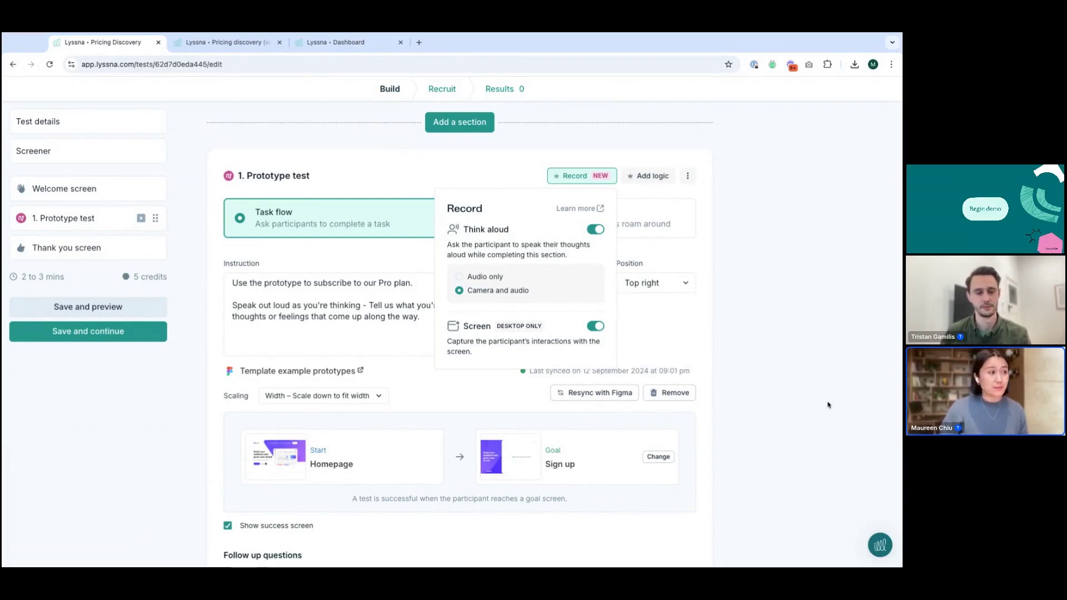
pyautogui.click(719, 372)
# Examine the prototype test's think-aloud instruction, its recording marker in the section list and its follow-up question
pyautogui.scroll(1, 600, 321)
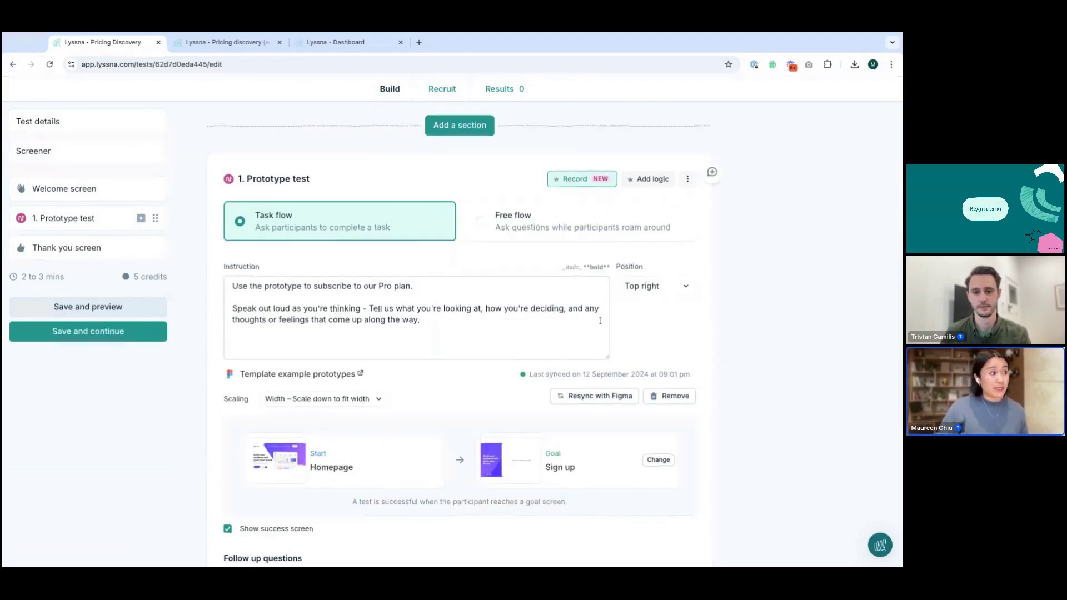
pyautogui.scroll(-1, 600, 321)
pyautogui.tripleClick(432, 300)
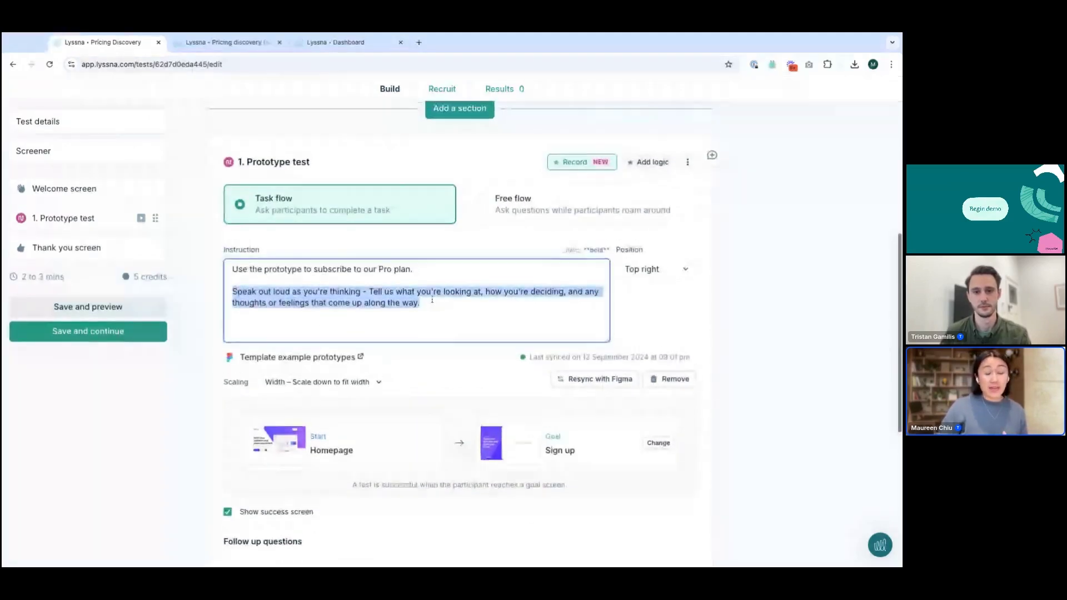
pyautogui.scroll(1, 432, 300)
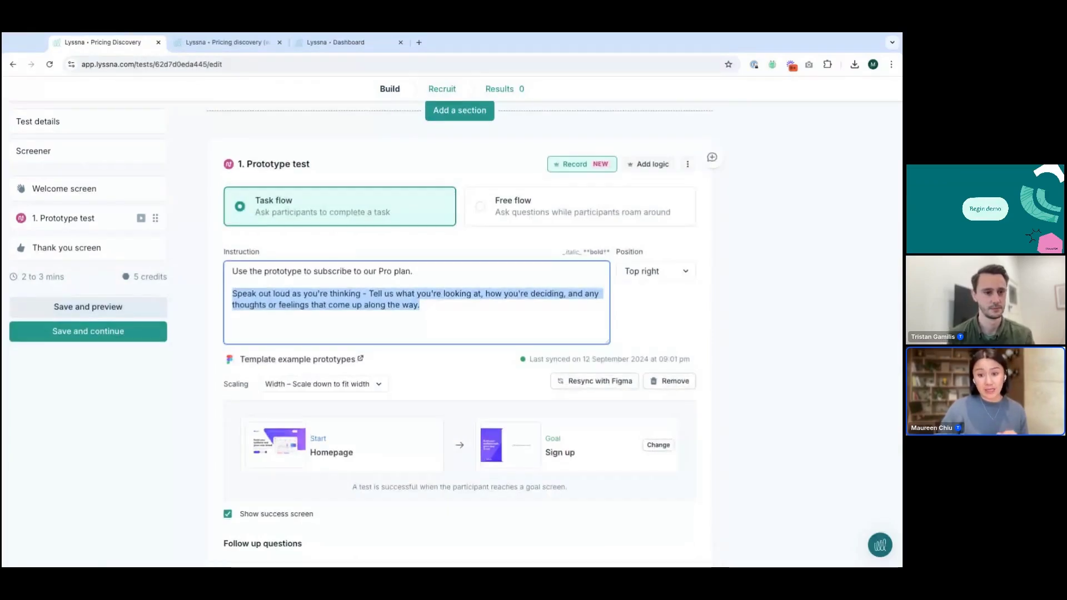
pyautogui.click(335, 305)
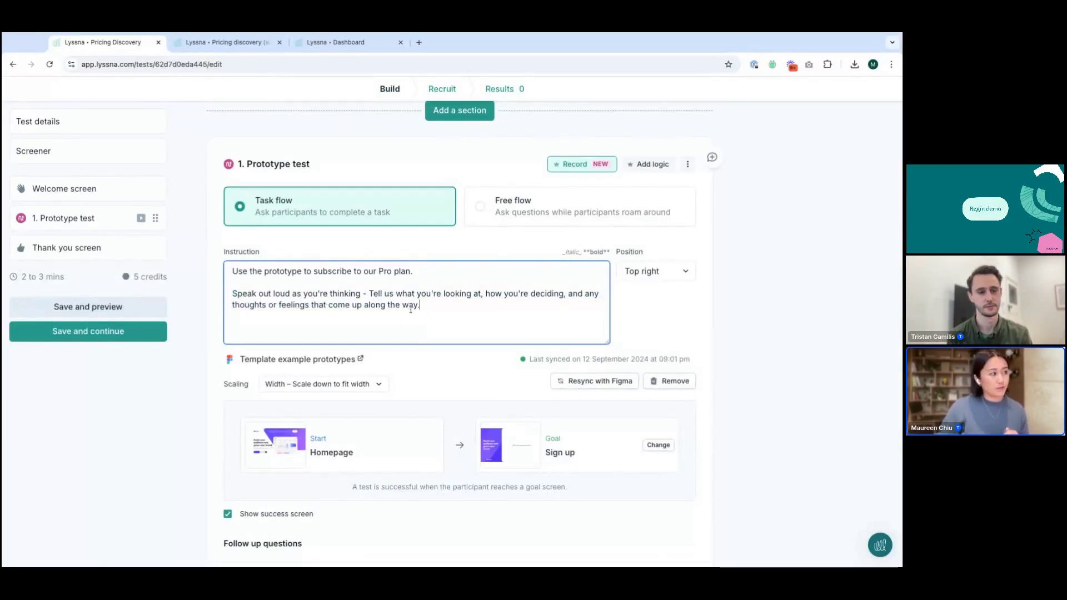
pyautogui.scroll(1, 410, 310)
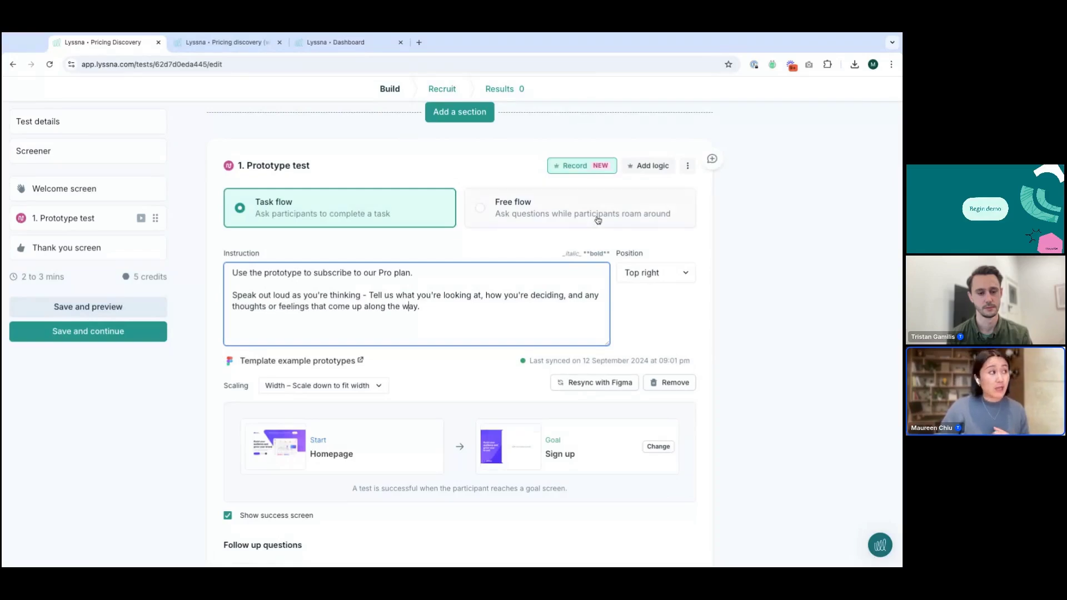
pyautogui.scroll(1, 488, 154)
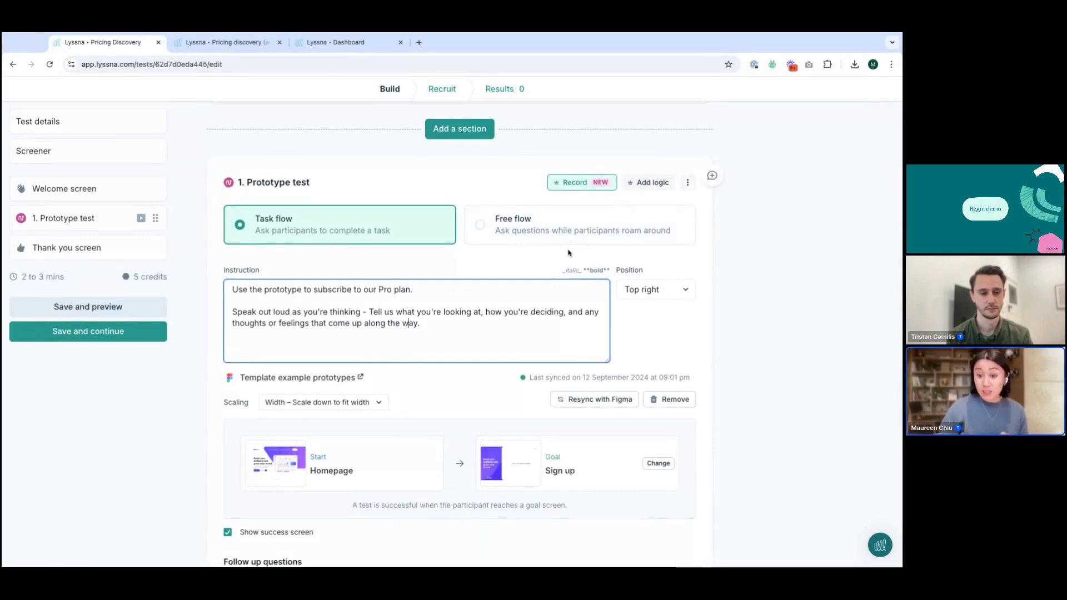
pyautogui.scroll(1, 82, 290)
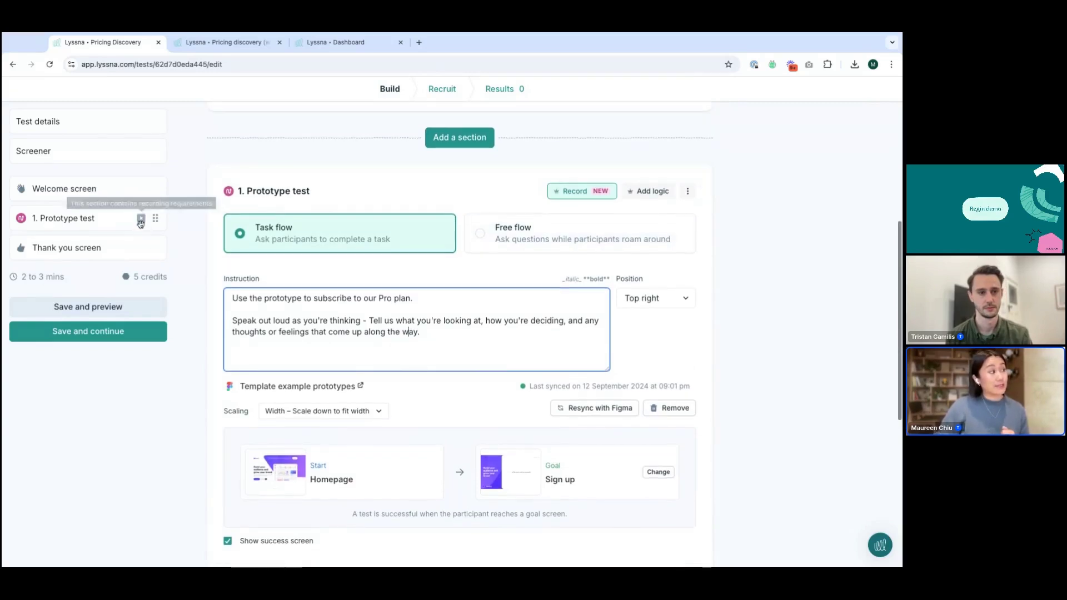
pyautogui.scroll(1, 141, 221)
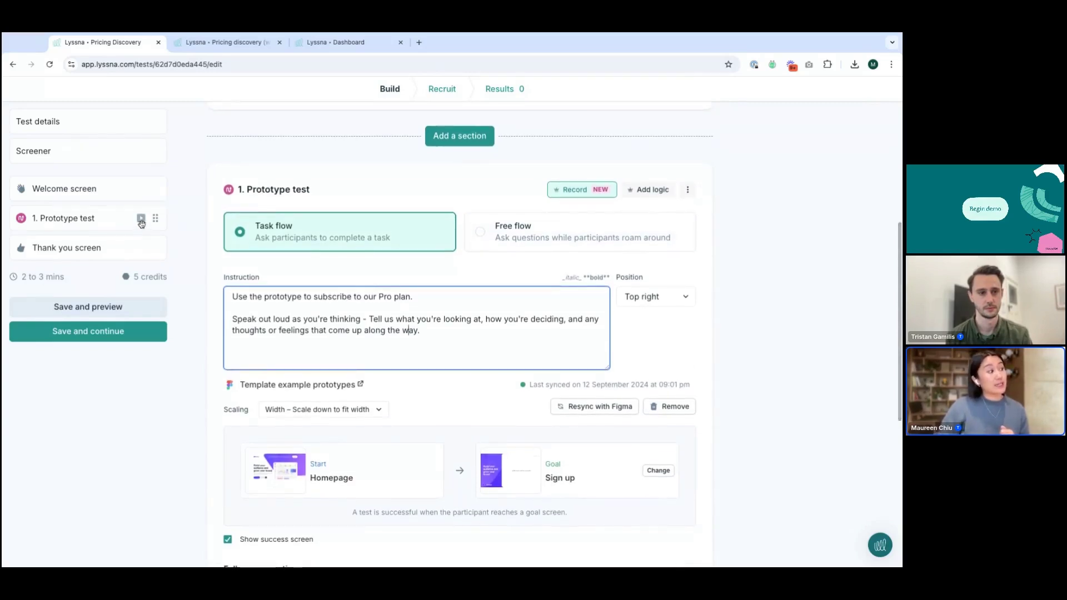
pyautogui.moveTo(142, 221)
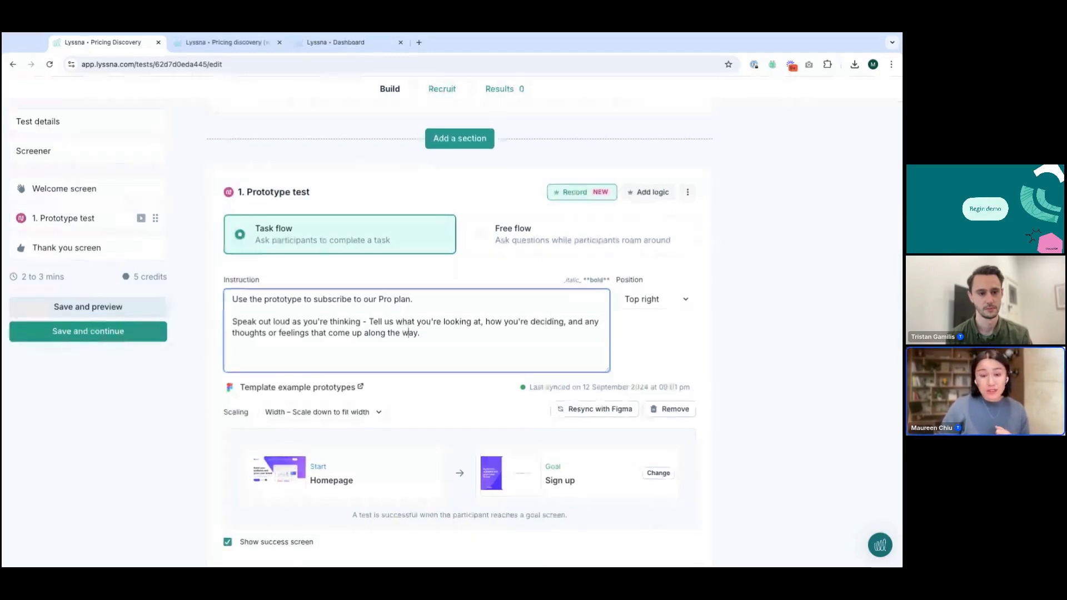
pyautogui.scroll(-5, 673, 481)
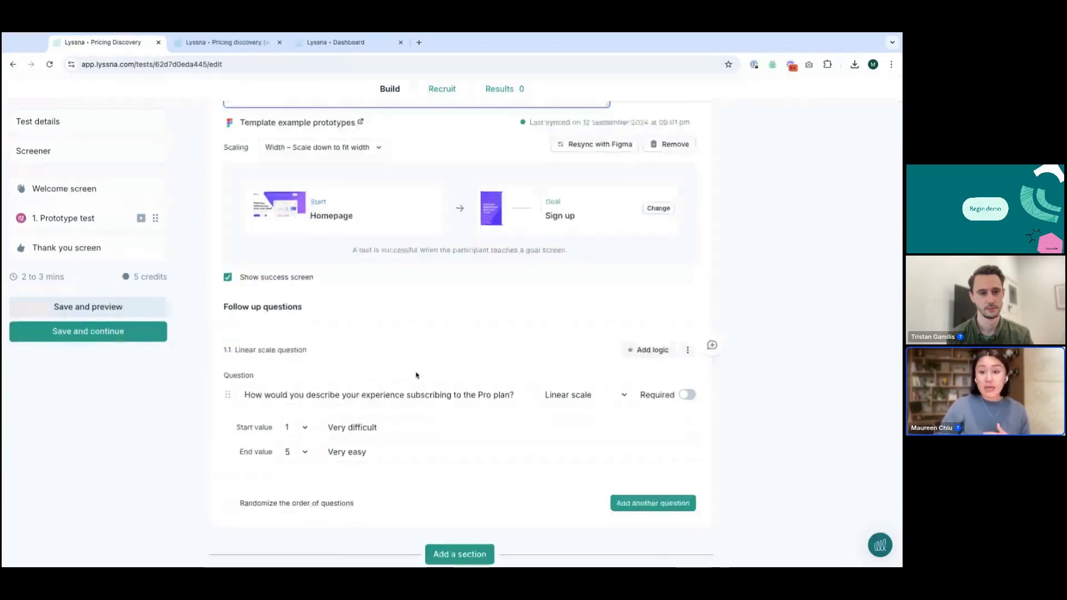
pyautogui.scroll(1, 417, 374)
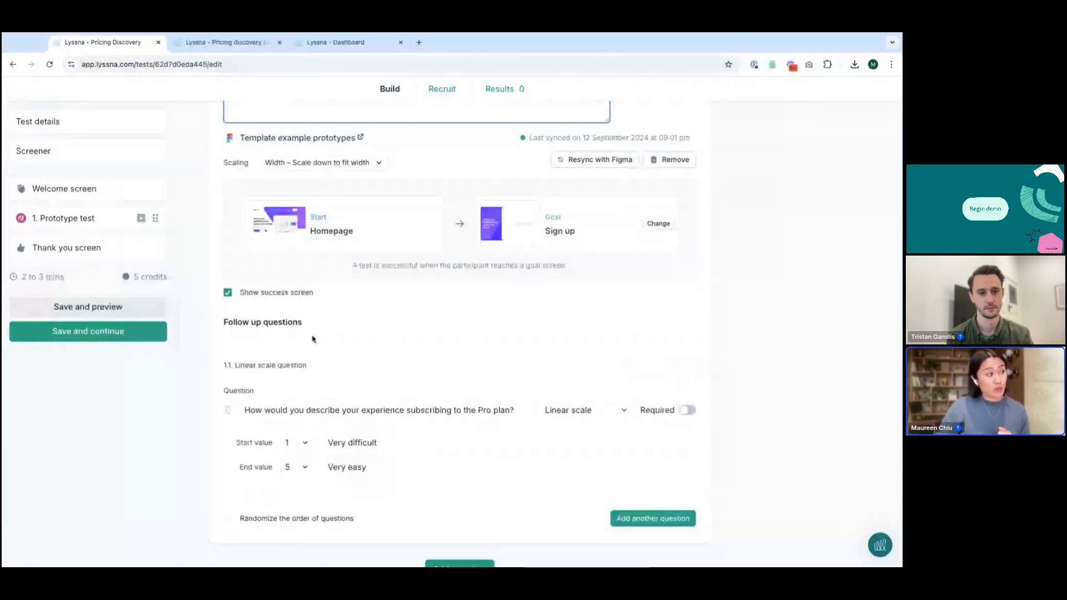
pyautogui.scroll(2, 313, 336)
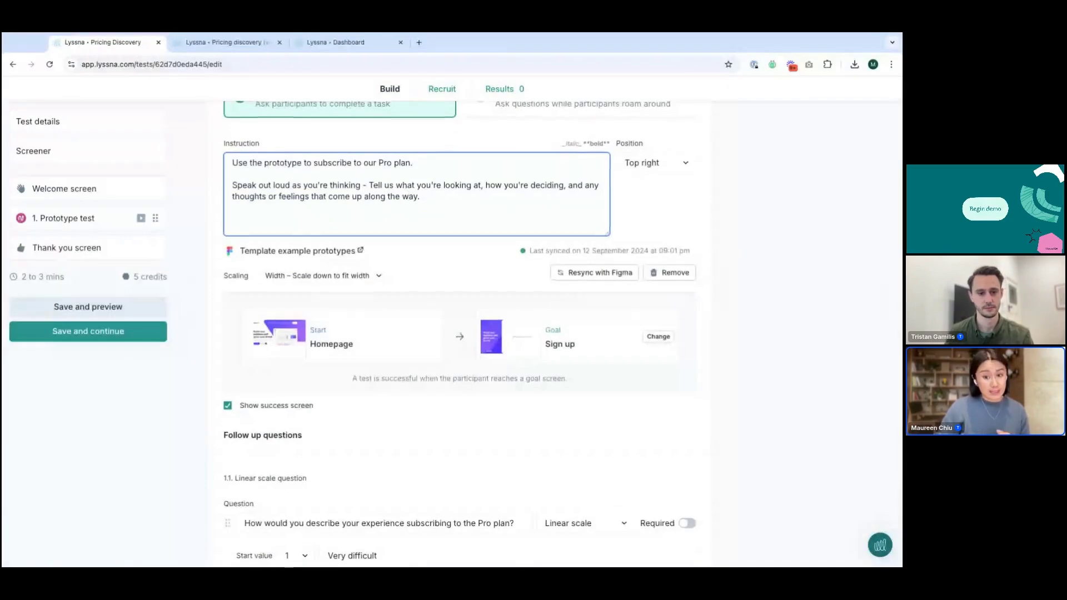
# Try allowing participation on all devices in the test details, and restore the desktop-only option
pyautogui.scroll(8, 625, 502)
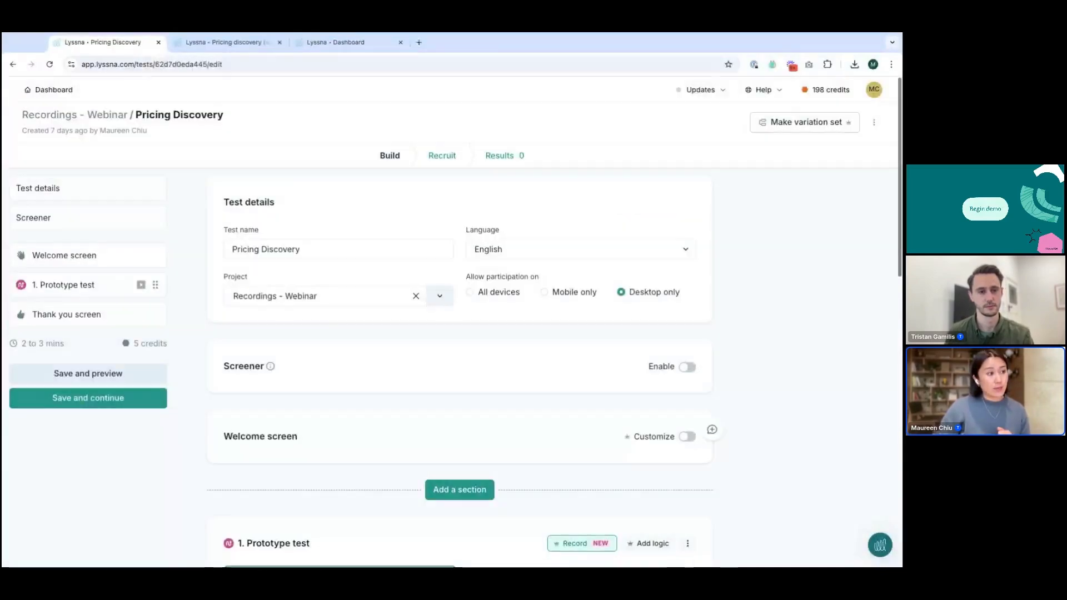
pyautogui.click(553, 291)
pyautogui.click(508, 297)
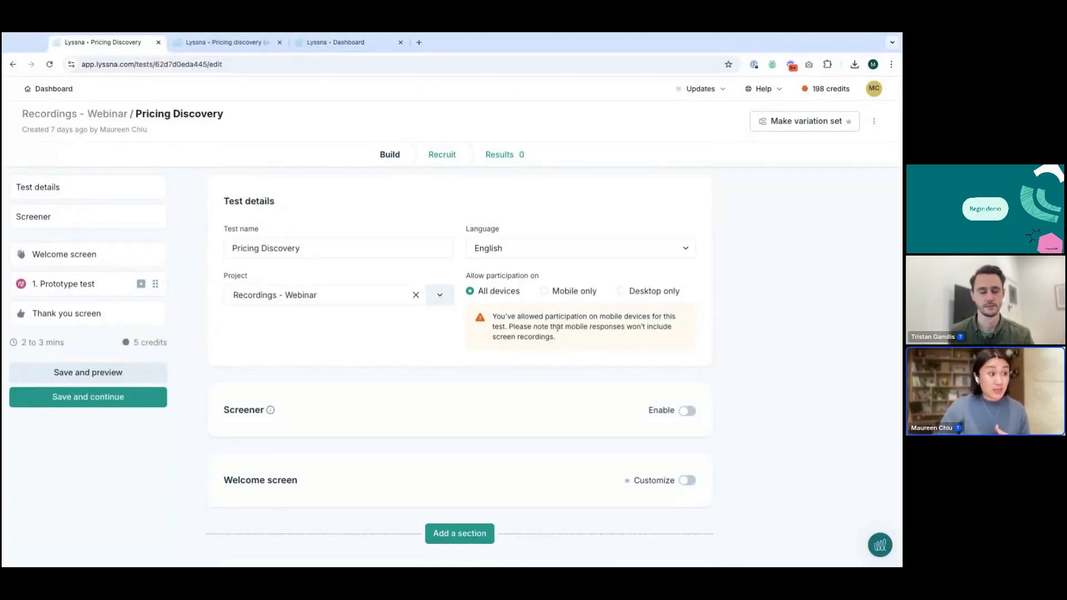
pyautogui.click(655, 295)
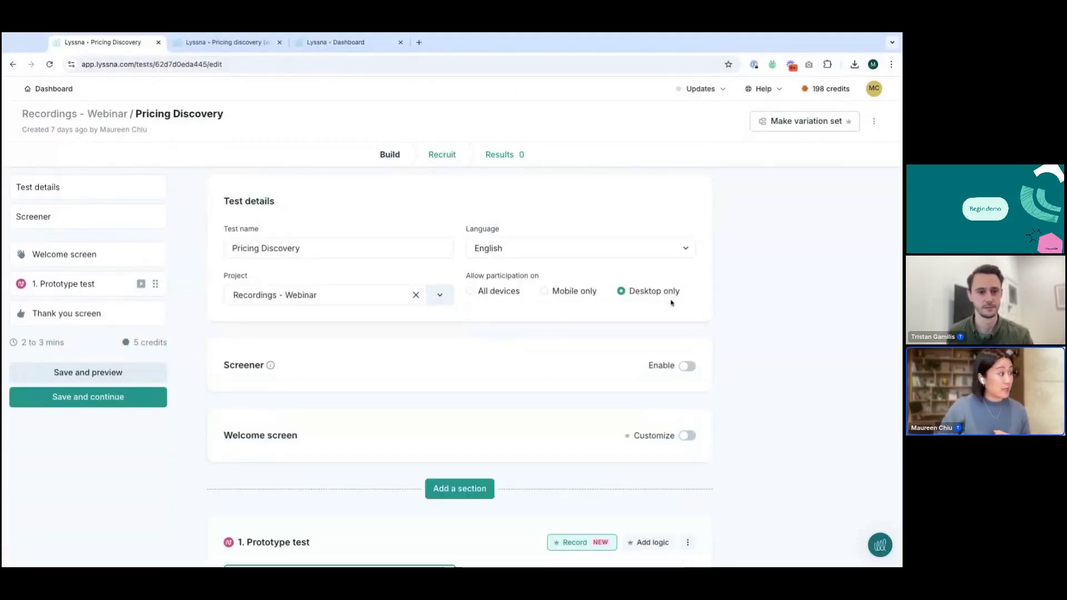
# Save the test and set up a Lyssna panel order for 26 participants
pyautogui.click(137, 396)
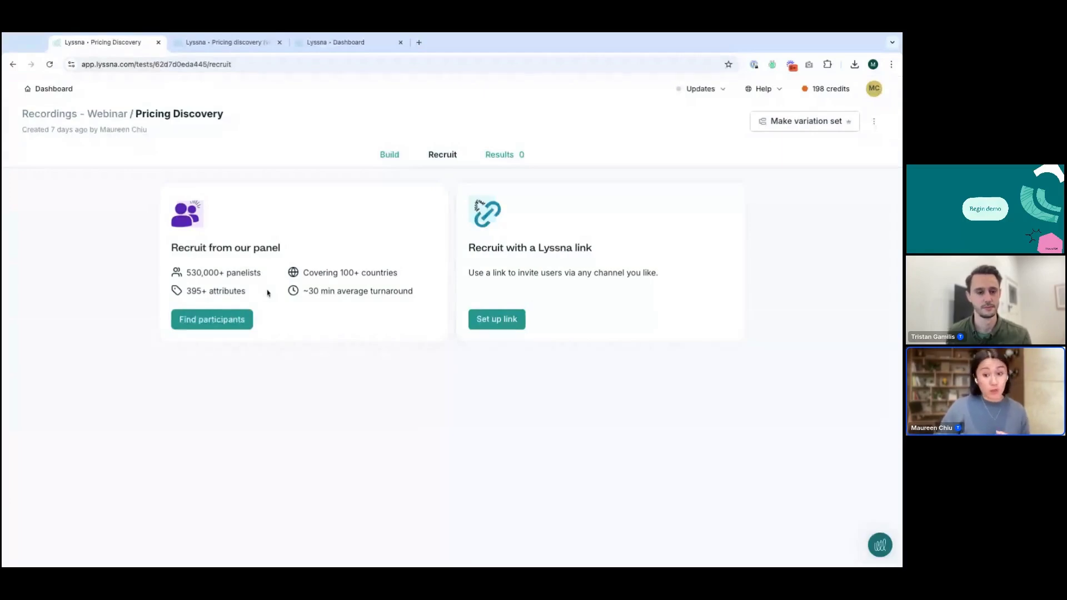
pyautogui.click(218, 321)
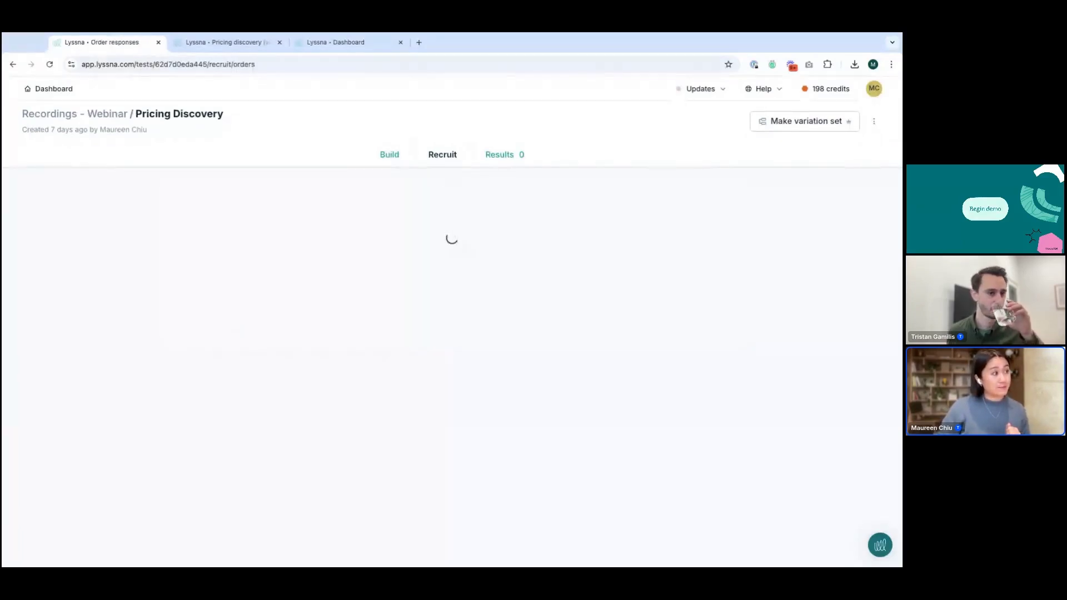
pyautogui.scroll(-1, 401, 341)
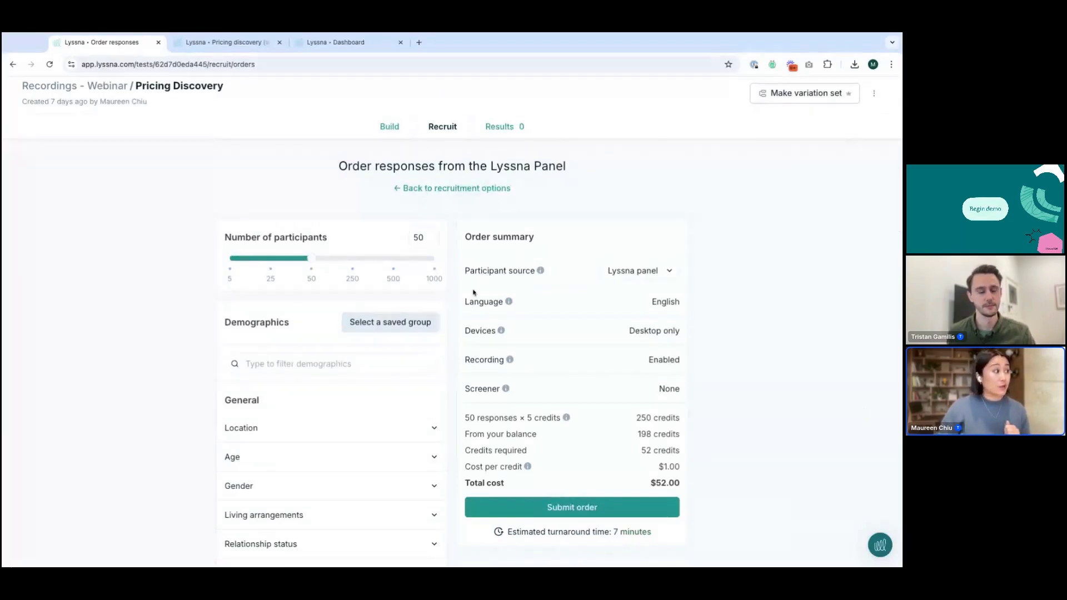
pyautogui.click(271, 260)
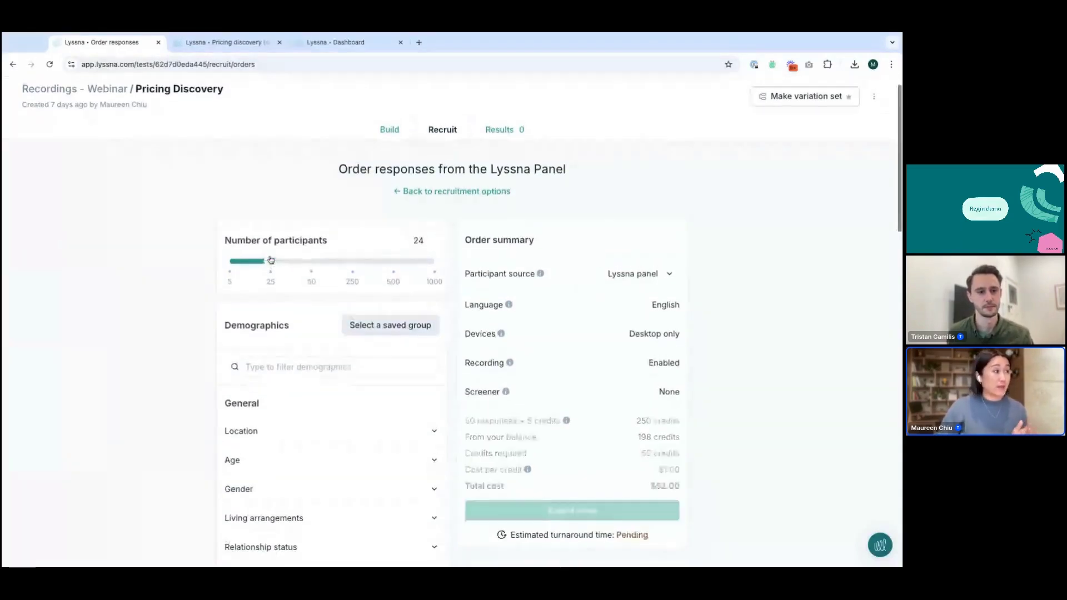
pyautogui.moveTo(273, 264); pyautogui.dragTo(273, 264)
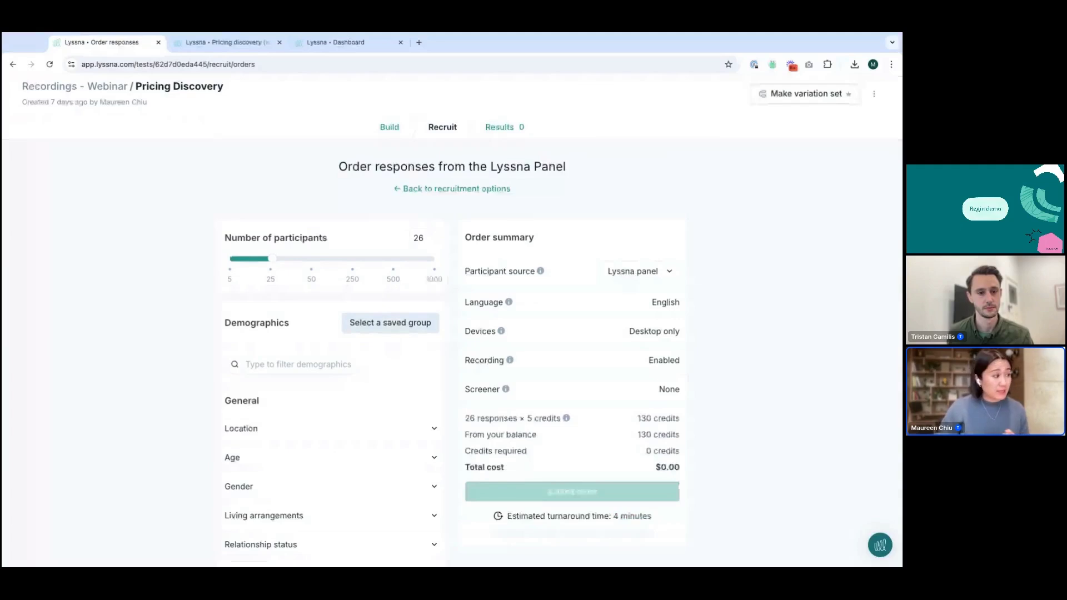
# Apply the saved Grocery shoppers demographic group to the panel order and review the demographic selections and order summary
pyautogui.scroll(-2, 451, 321)
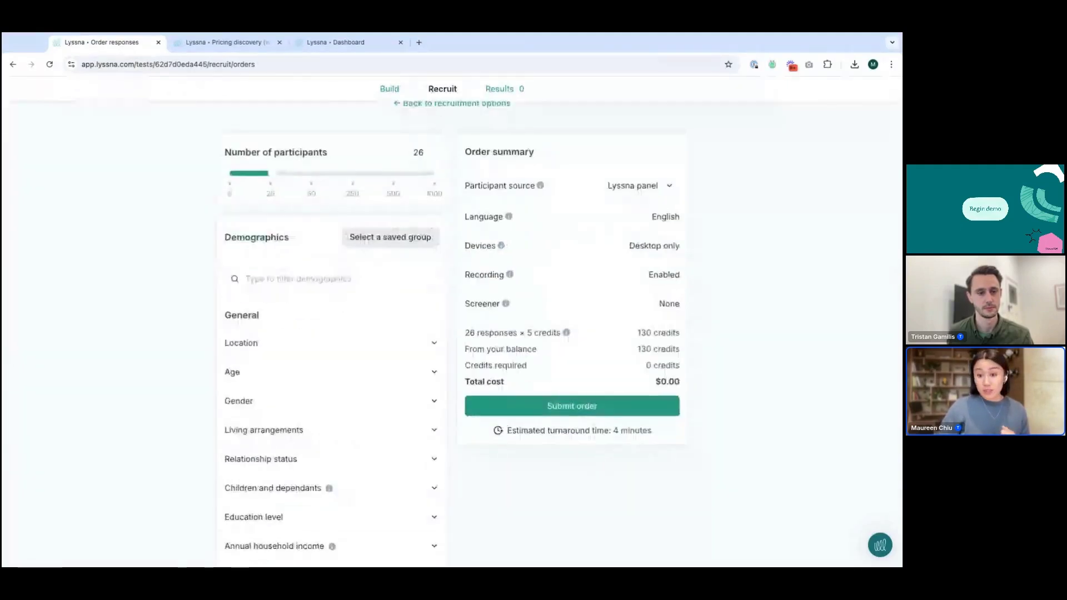
pyautogui.scroll(-1, 351, 202)
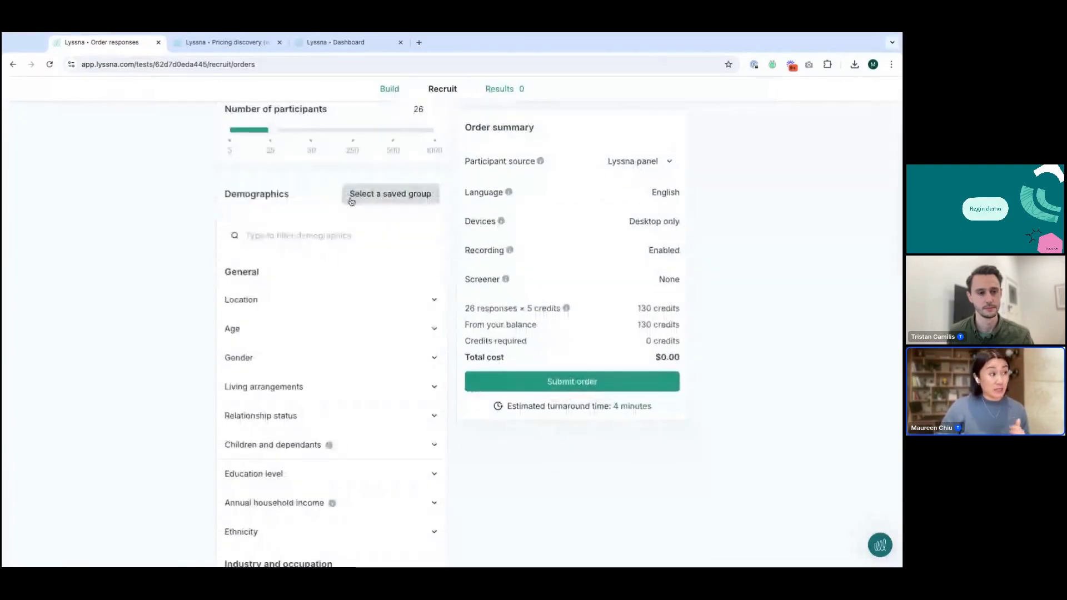
pyautogui.click(351, 201)
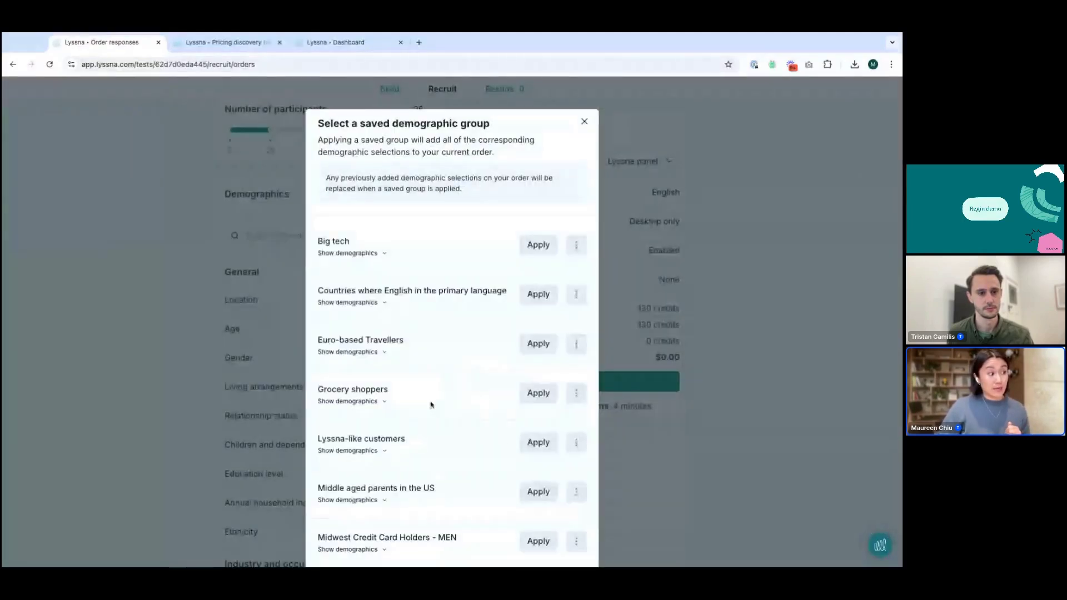
pyautogui.click(535, 396)
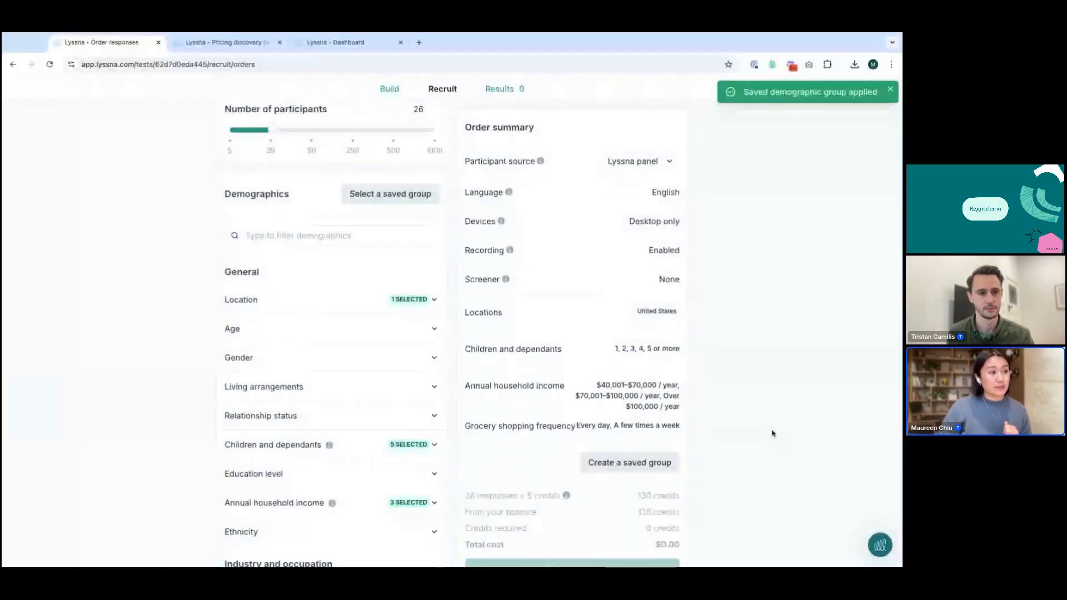
pyautogui.scroll(-5, 774, 431)
pyautogui.scroll(-10, 773, 431)
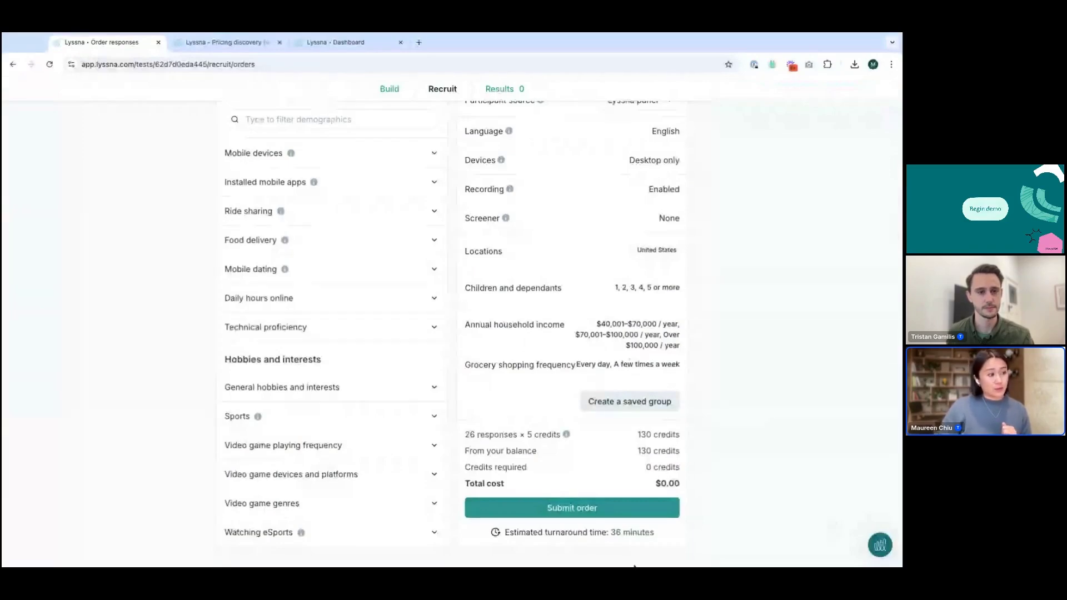
pyautogui.moveTo(566, 435)
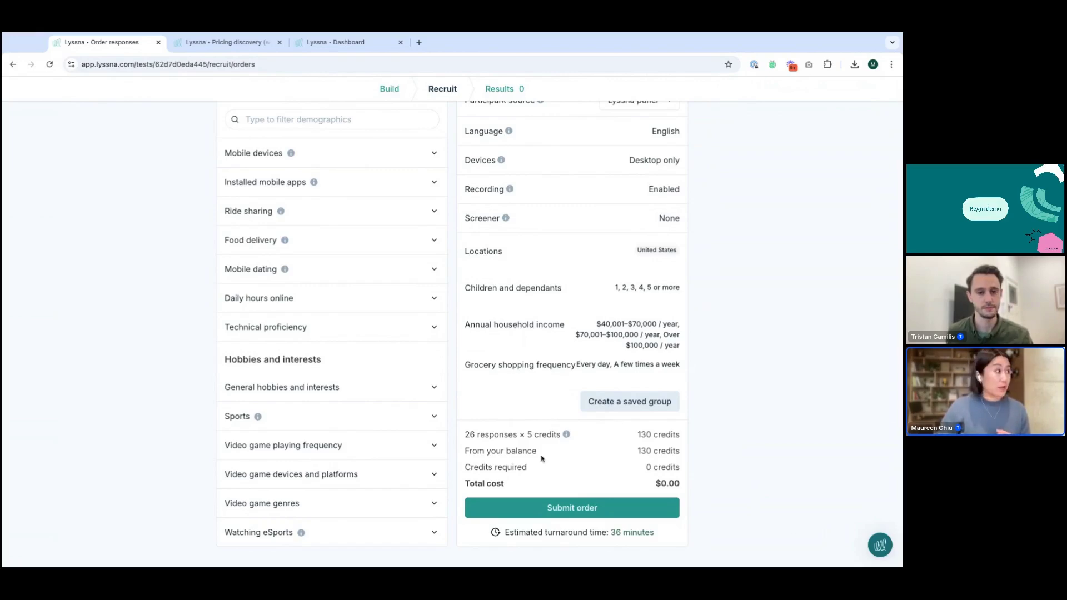
pyautogui.scroll(10, 592, 498)
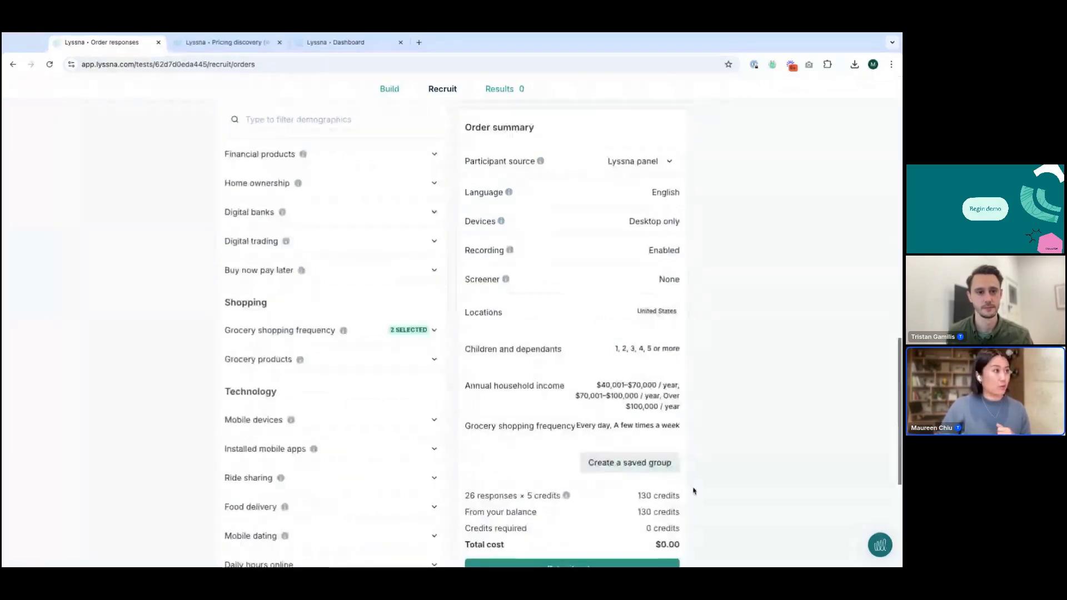
# Return to the recruitment options, enable a recruitment link with the default options, and copy the test link
pyautogui.click(430, 95)
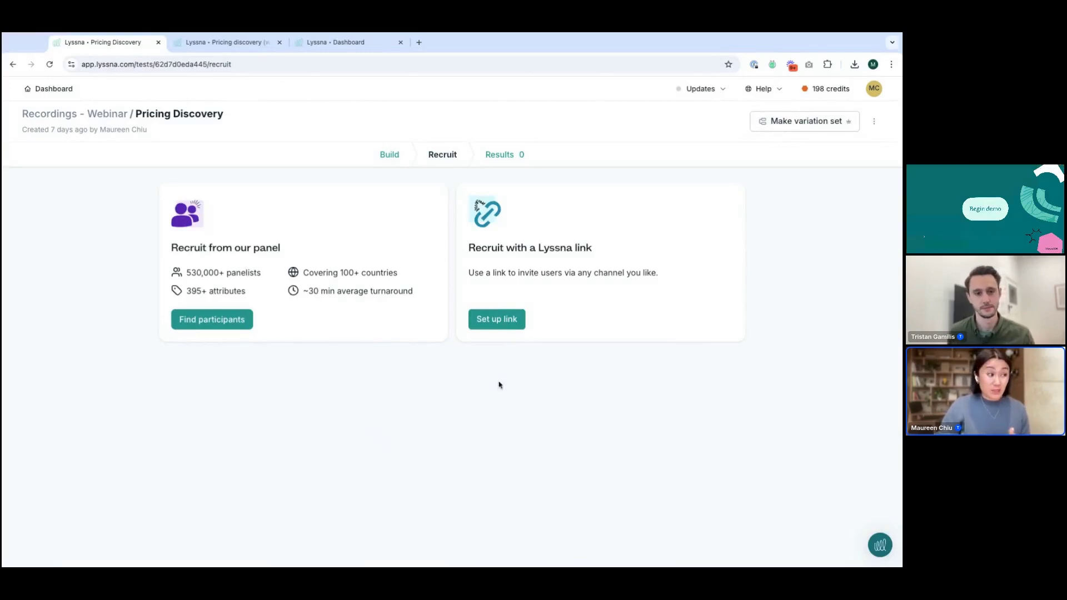
pyautogui.click(493, 326)
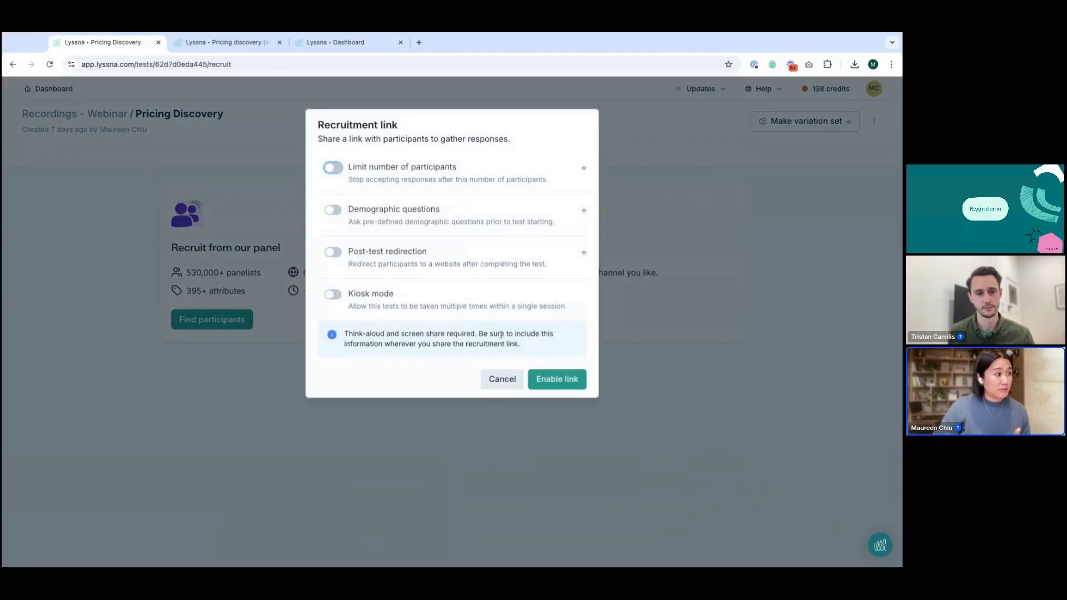
pyautogui.click(538, 383)
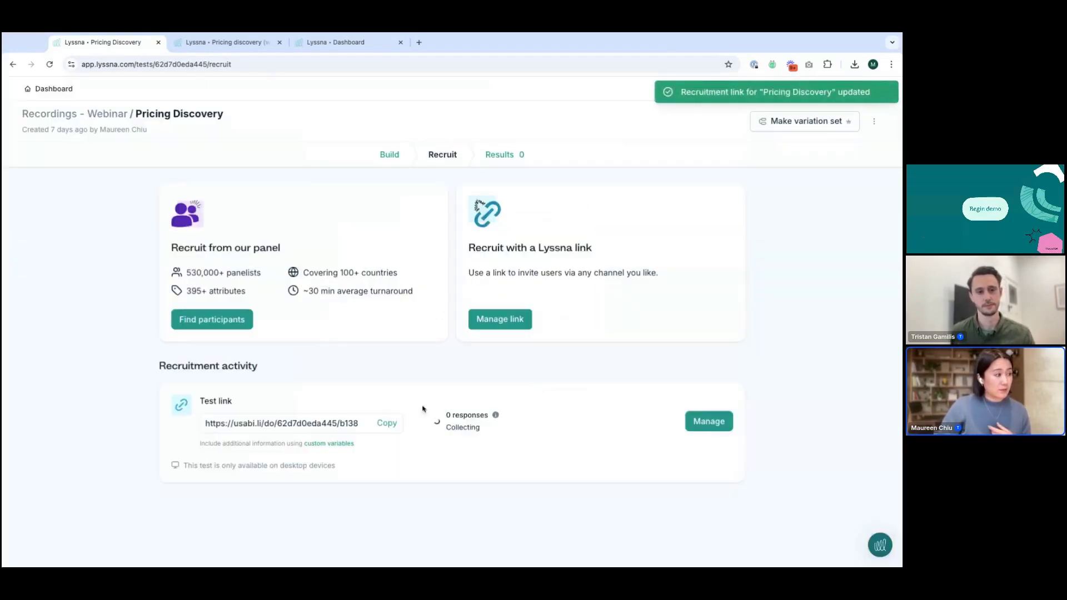
pyautogui.click(389, 427)
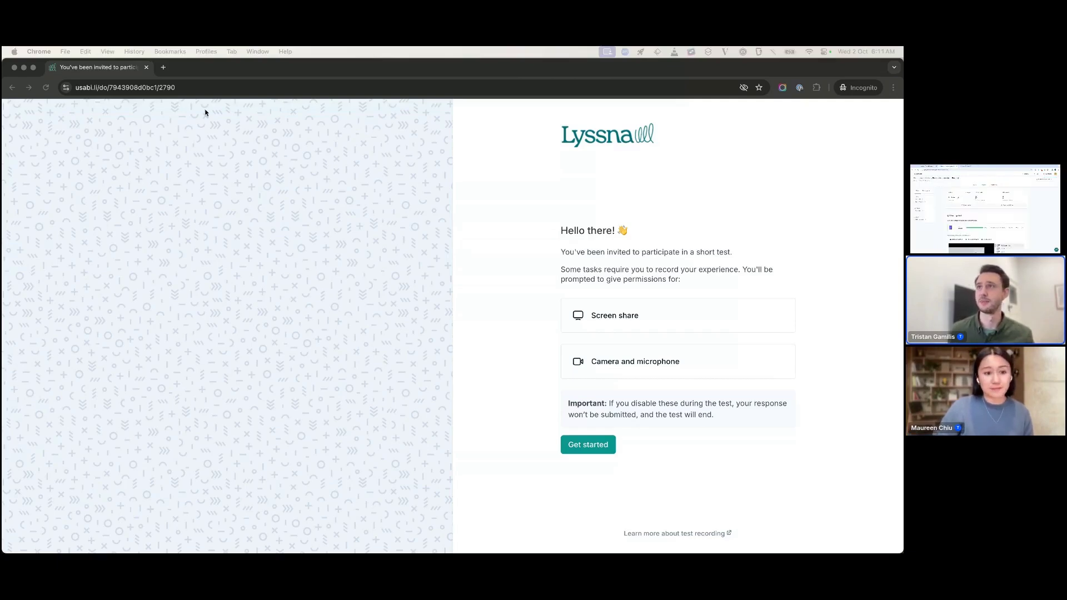
# Get started with the invited test as a participant, allowing camera and microphone access and keeping the default devices
pyautogui.click(187, 143)
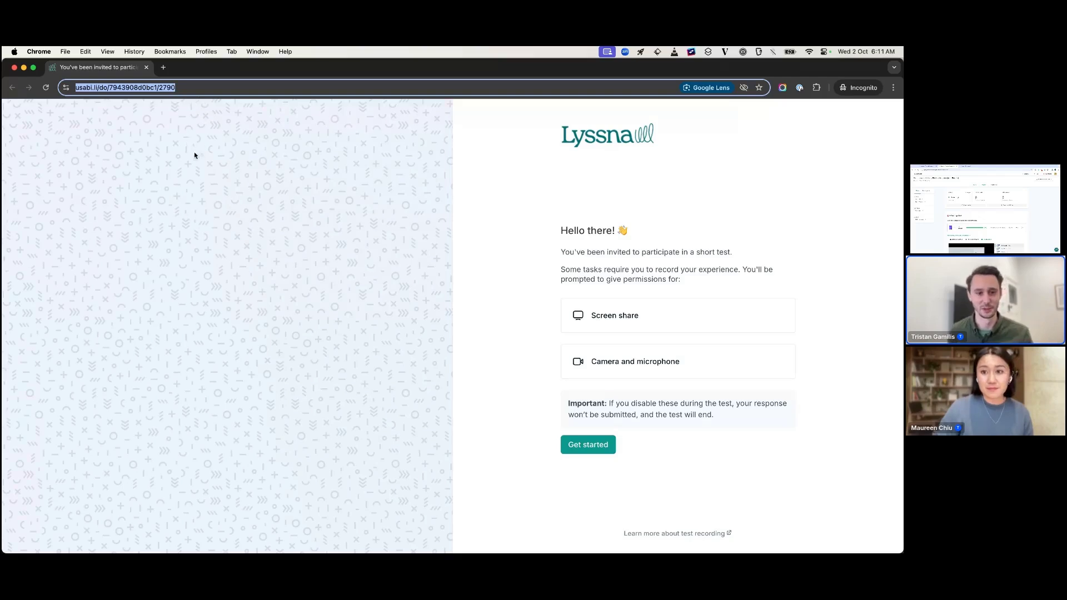
pyautogui.click(226, 196)
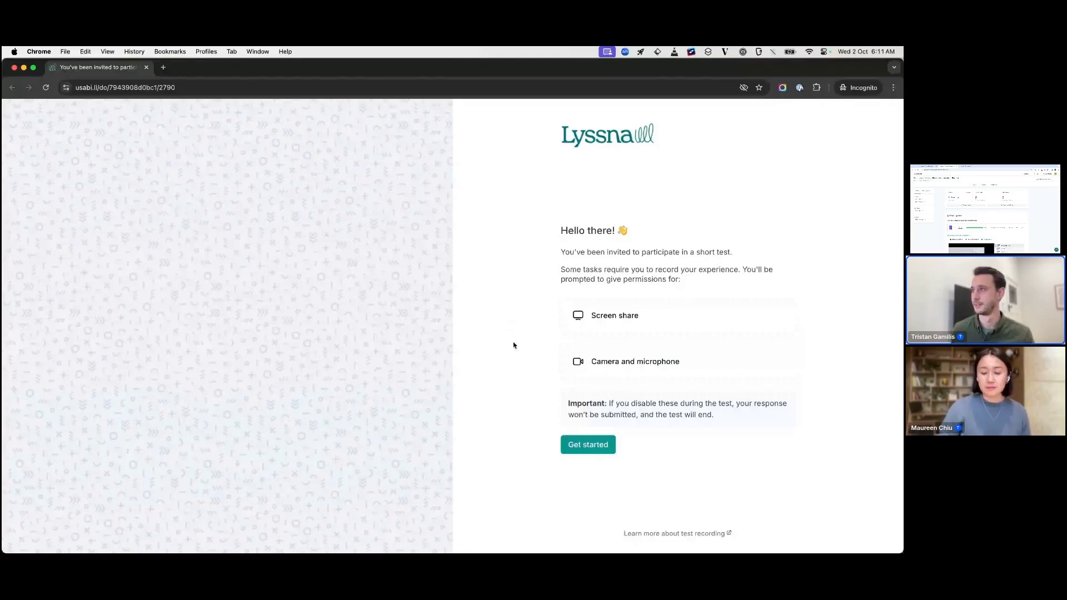
pyautogui.click(586, 453)
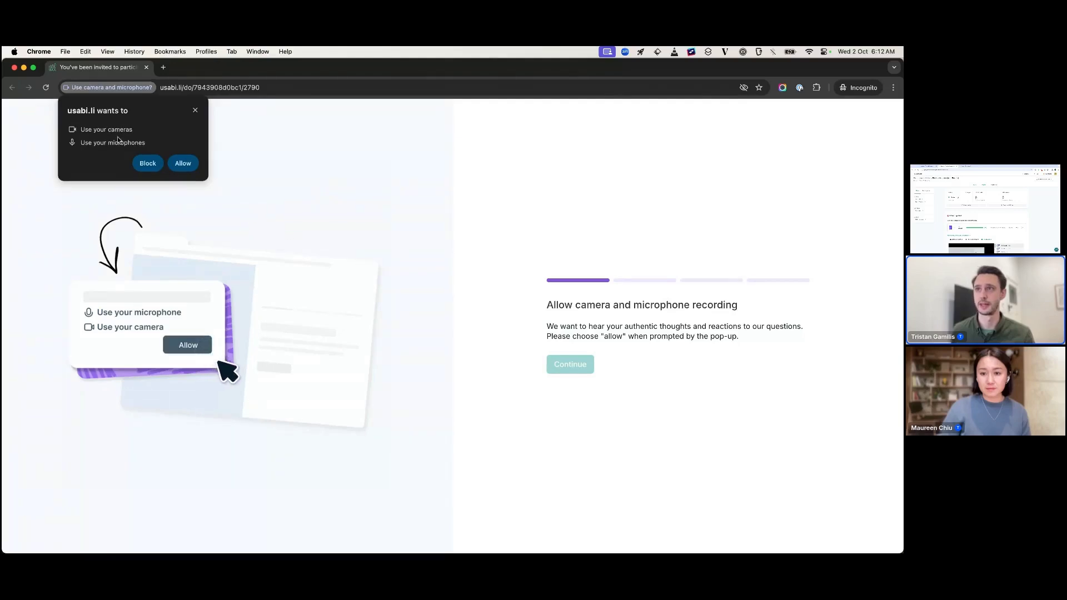
pyautogui.click(184, 168)
pyautogui.click(560, 364)
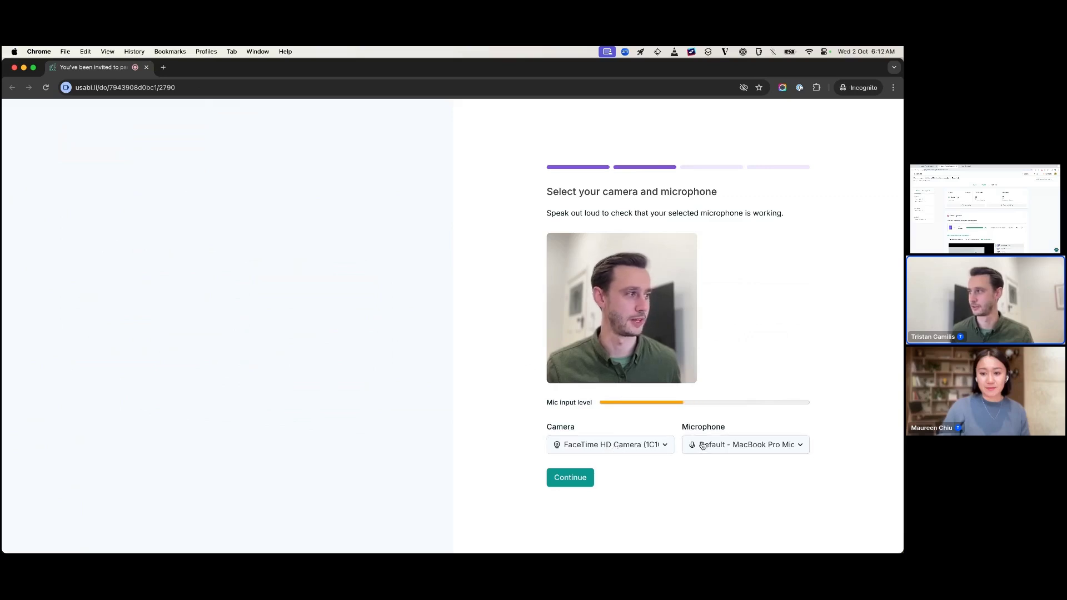
pyautogui.click(578, 476)
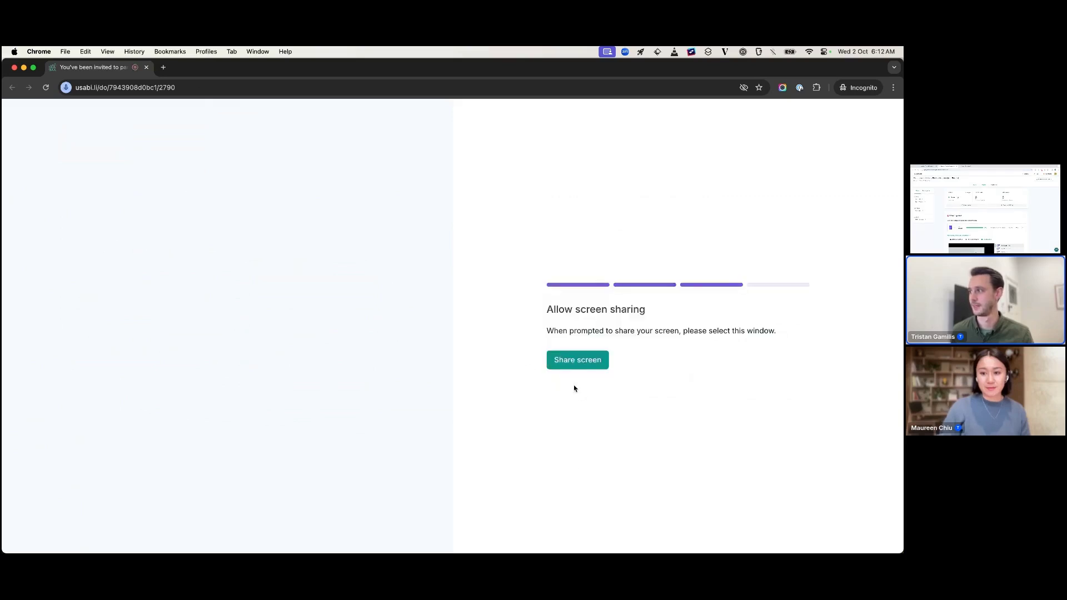
# Share the current tab with the test site and start the test
pyautogui.click(572, 361)
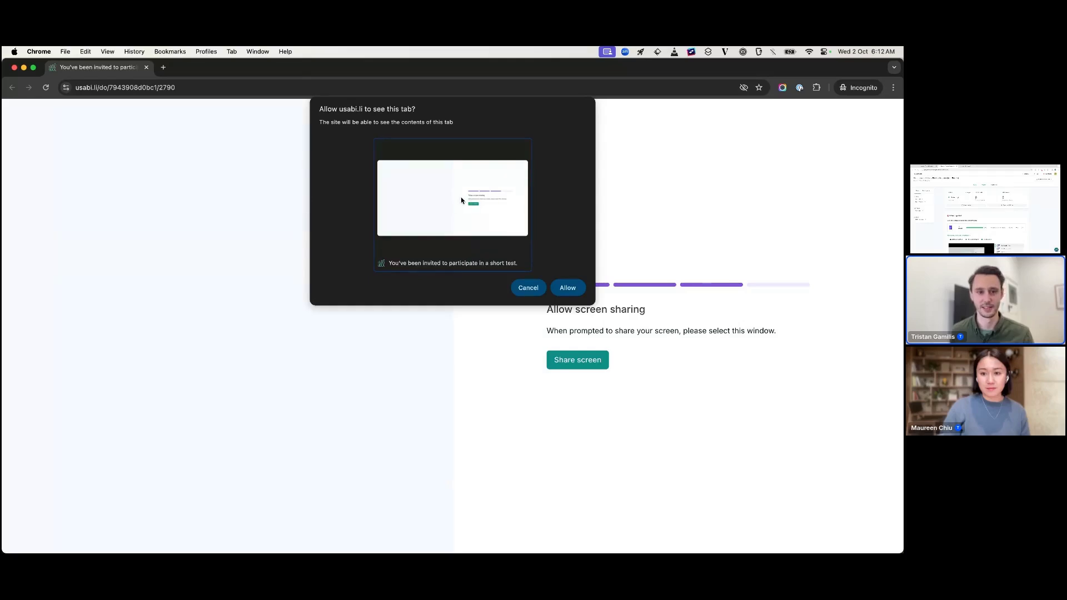
pyautogui.click(567, 288)
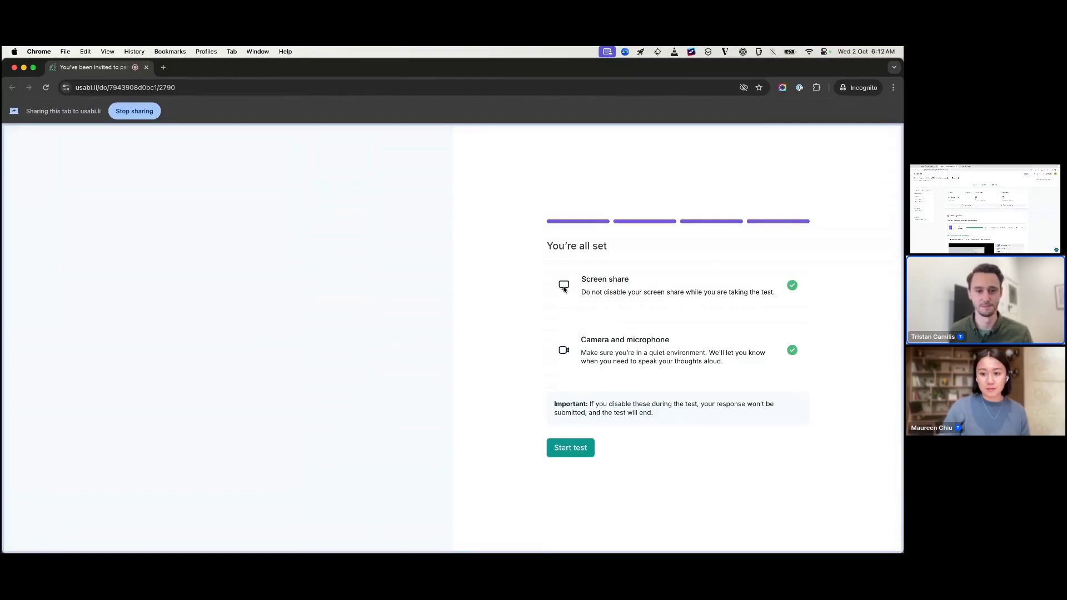
pyautogui.click(569, 446)
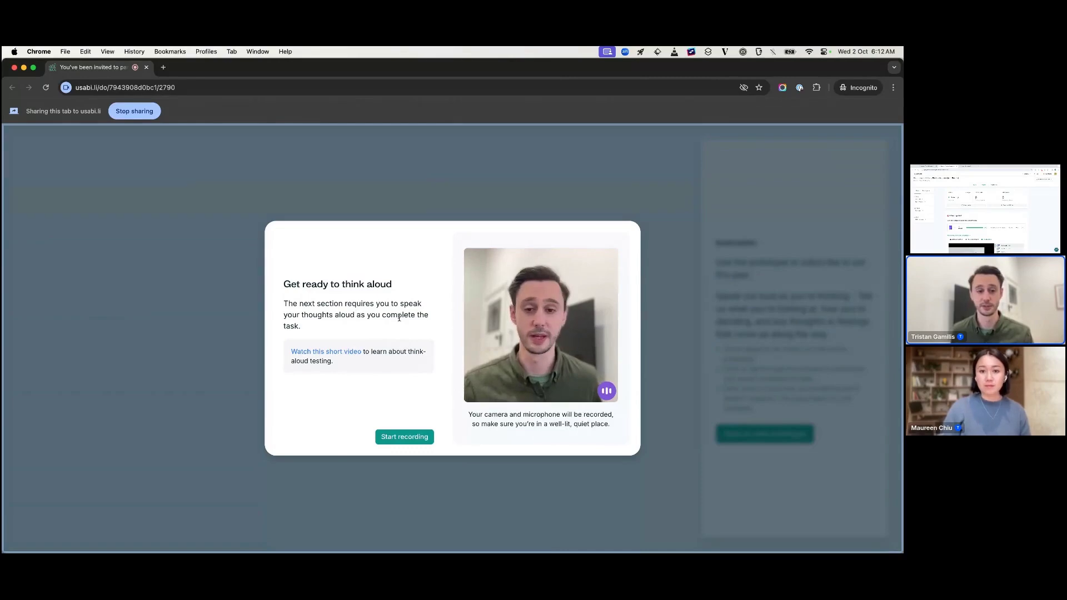
# Open the short think-aloud video page, return from it, and start recording the think-aloud section
pyautogui.click(341, 355)
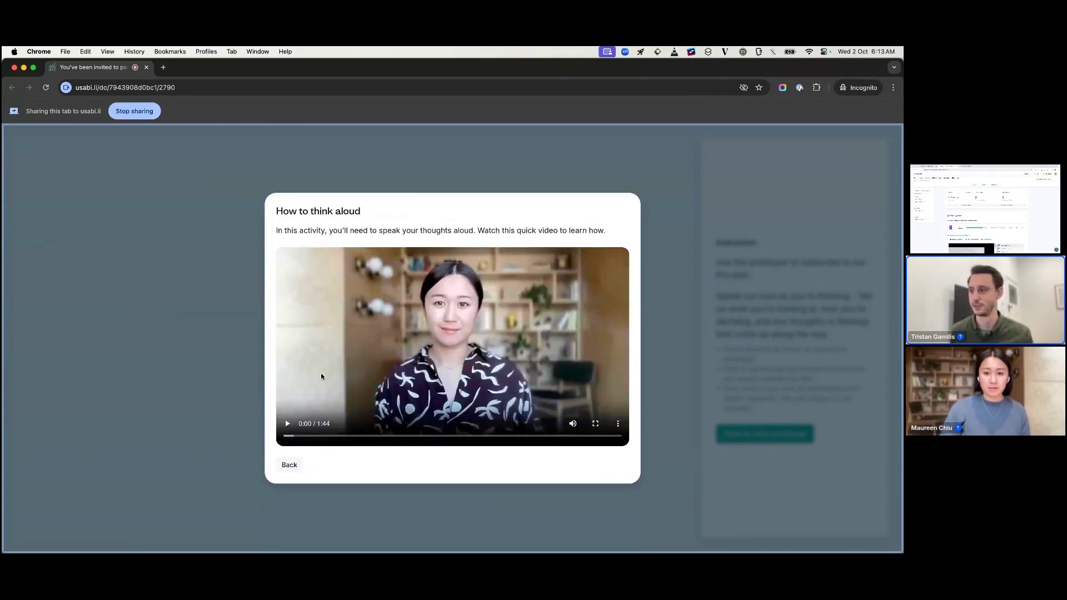
pyautogui.click(289, 466)
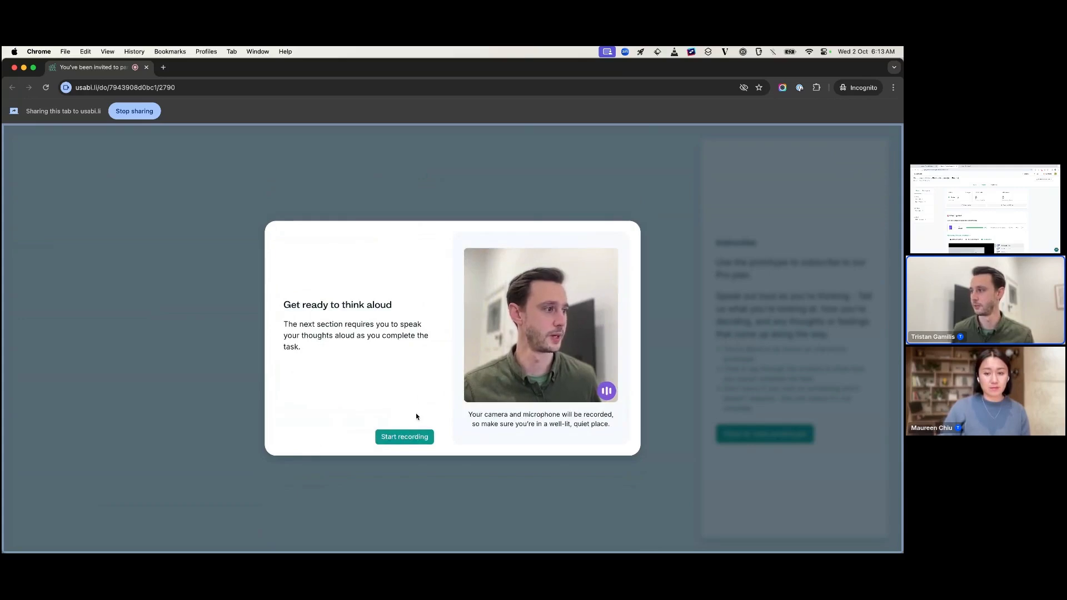
pyautogui.click(414, 442)
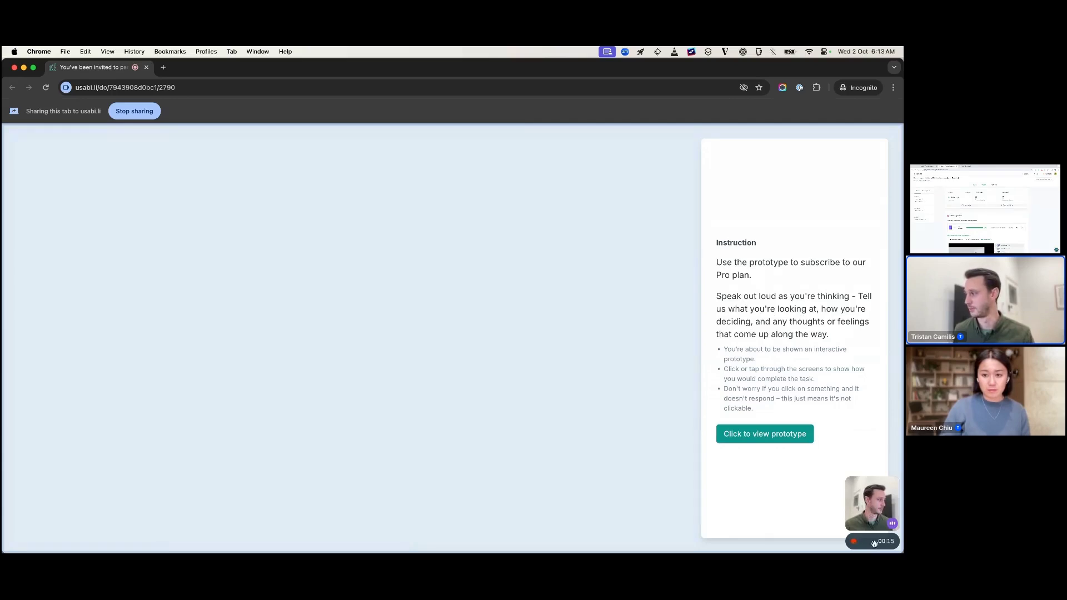
# Open the interactive prototype, collapse its instruction card, and look over the SaaSup home page
pyautogui.click(765, 435)
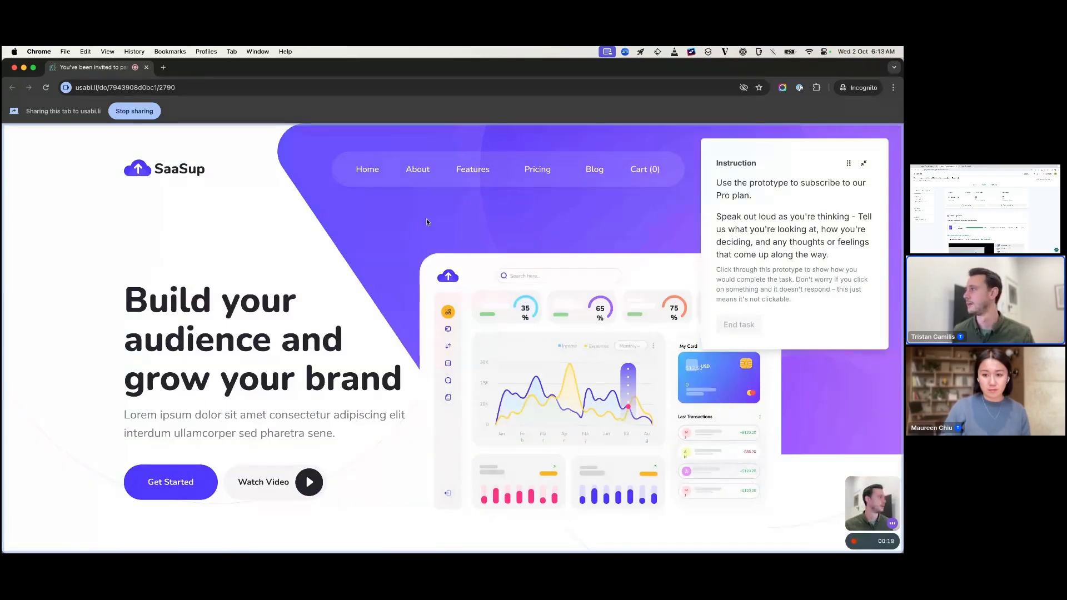
pyautogui.click(864, 163)
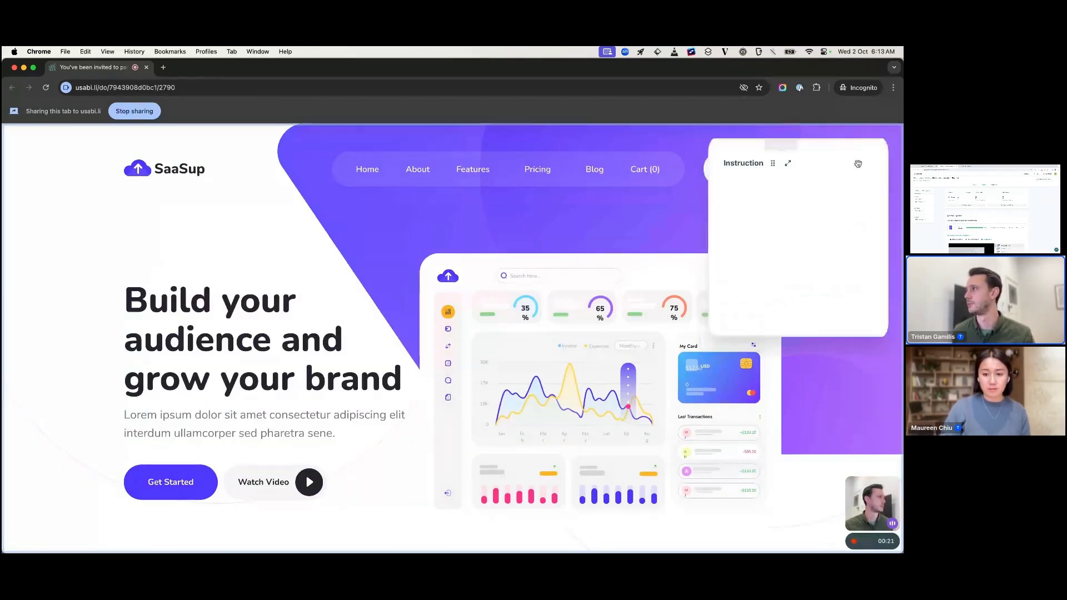
pyautogui.scroll(-3, 500, 257)
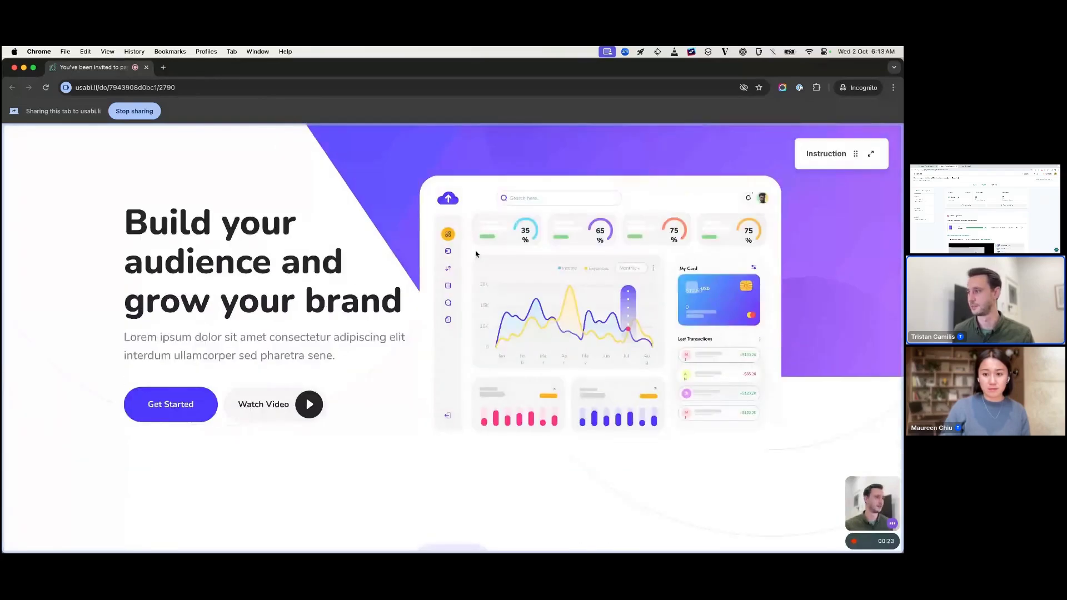
pyautogui.scroll(-4, 476, 255)
pyautogui.scroll(8, 476, 259)
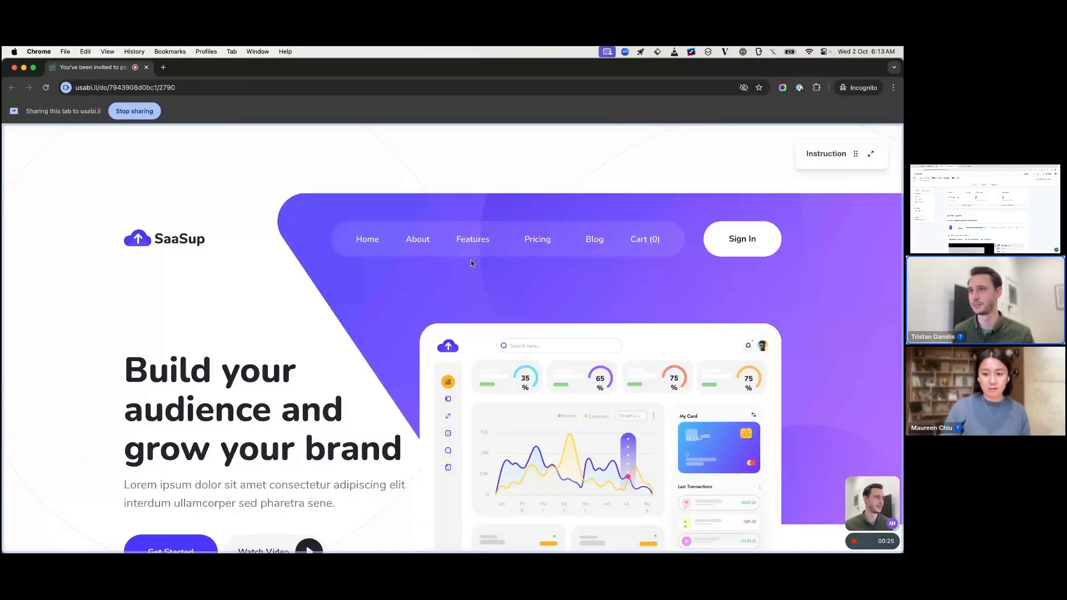
pyautogui.scroll(-1, 437, 285)
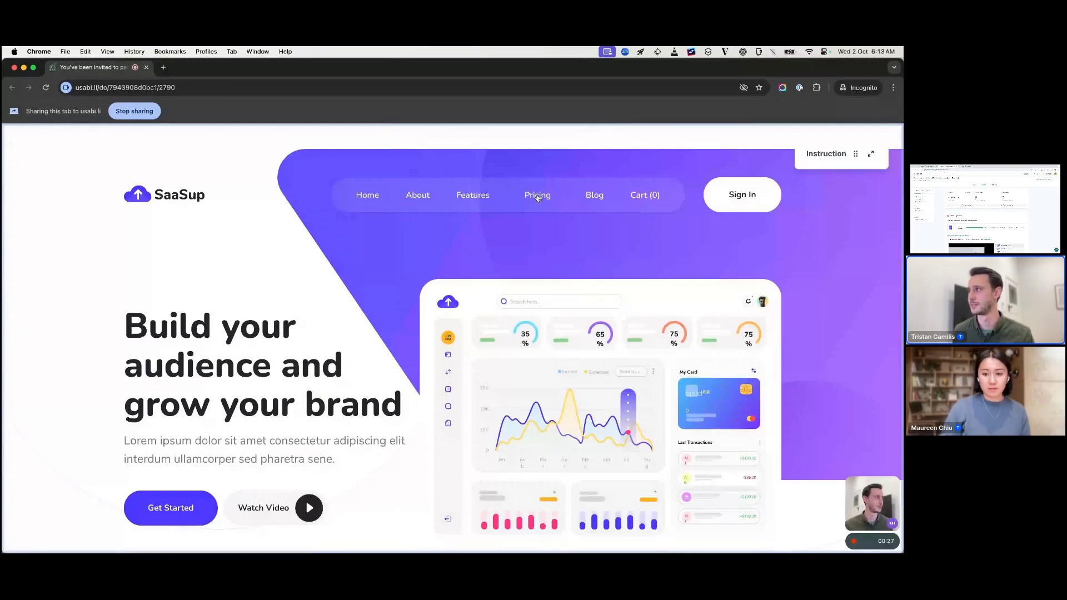
# Subscribe to the Pro plan from the prototype's Pricing page, signing up with Google
pyautogui.click(537, 196)
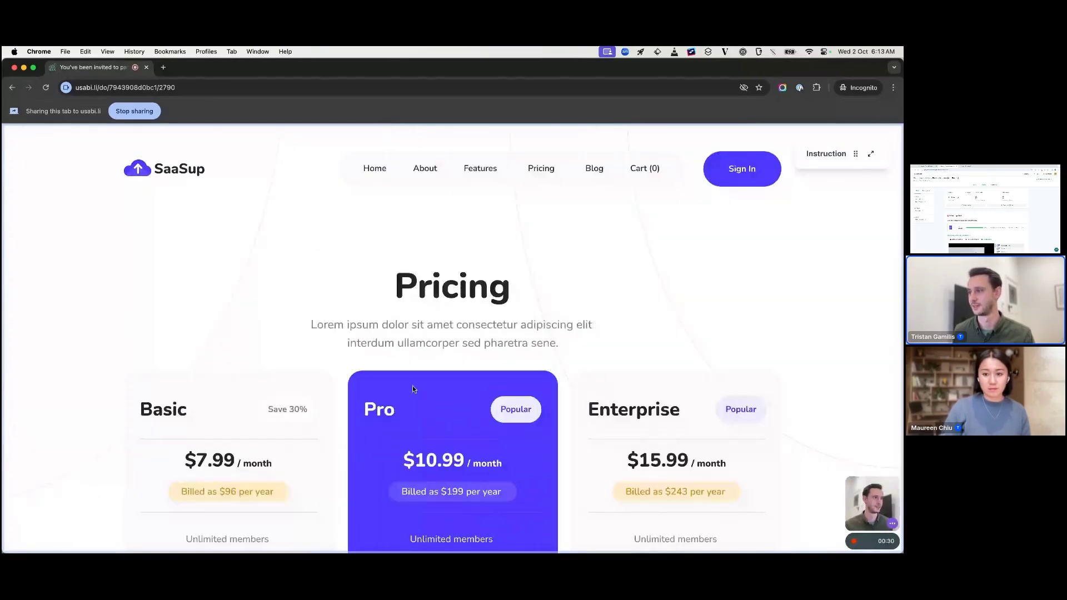
pyautogui.scroll(-1, 426, 360)
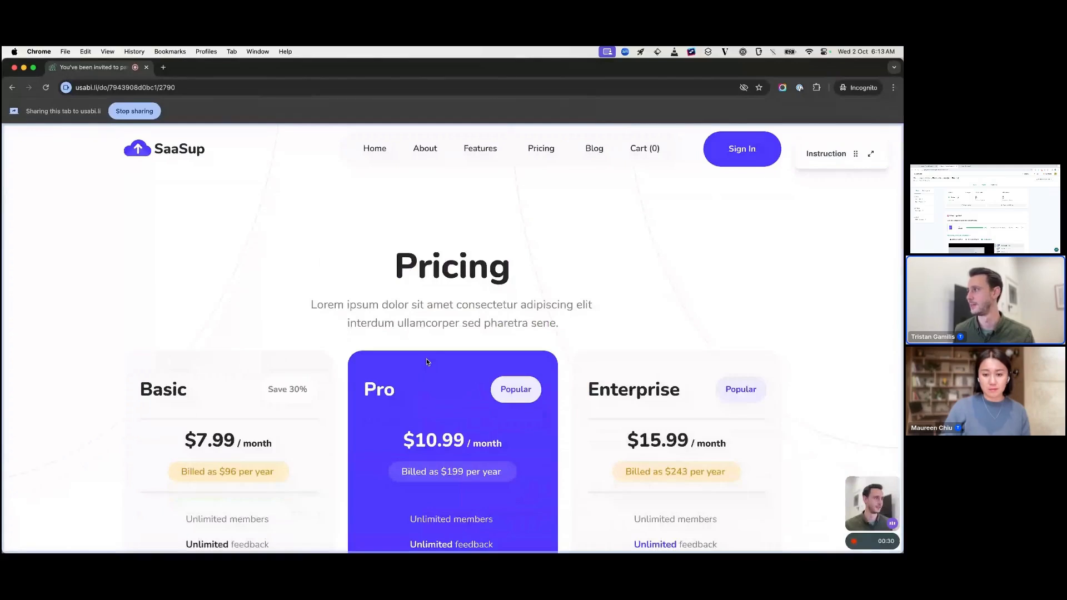
pyautogui.scroll(-5, 426, 362)
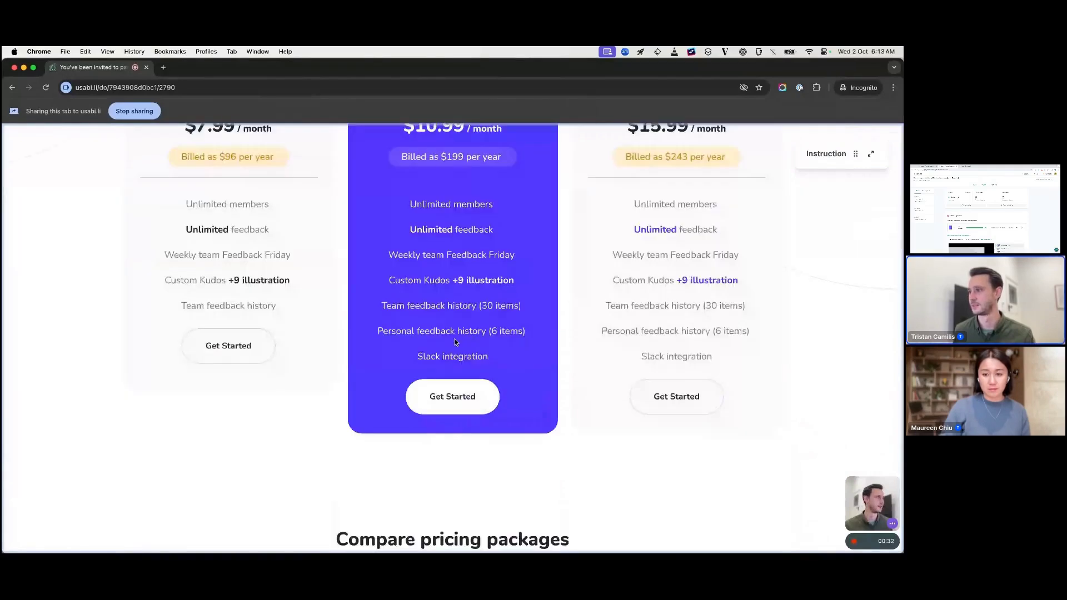
pyautogui.click(450, 399)
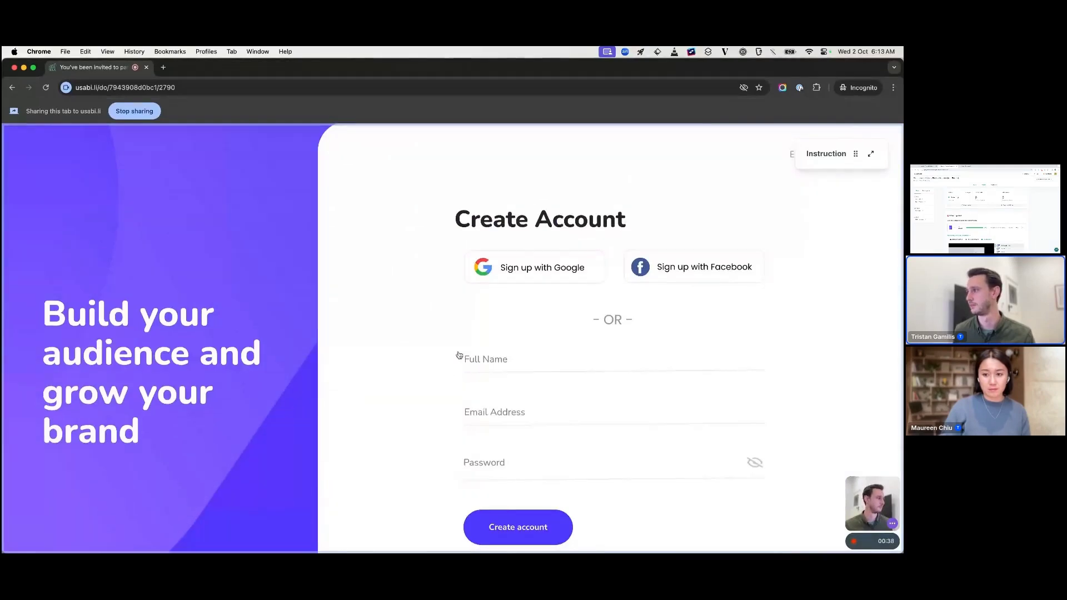
pyautogui.click(518, 269)
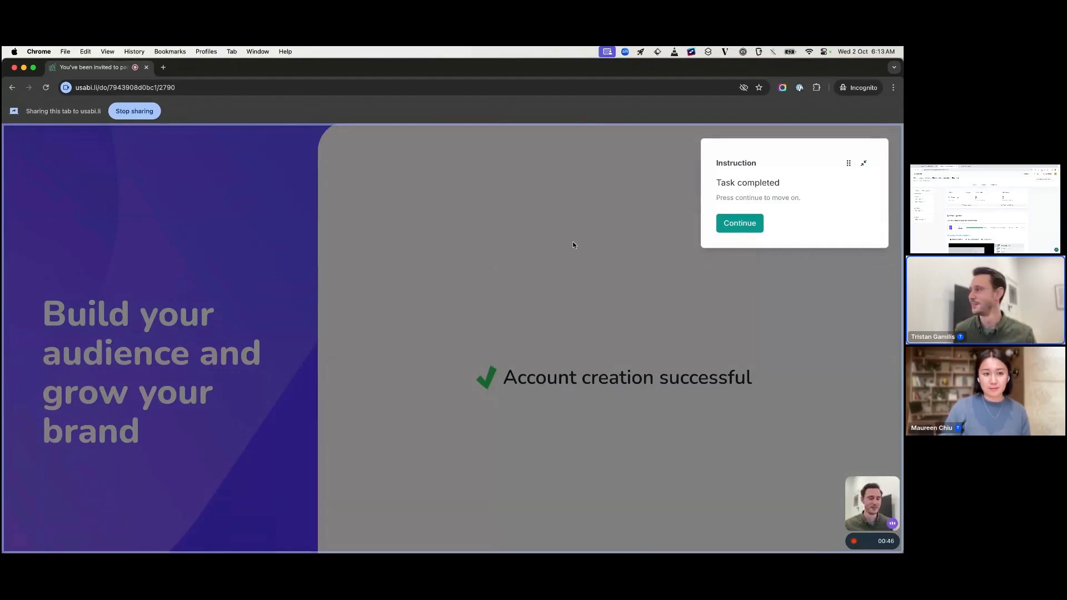
# Continue past the completed task, rate the experience of subscribing to the Pro plan 4, and submit the answer
pyautogui.click(736, 228)
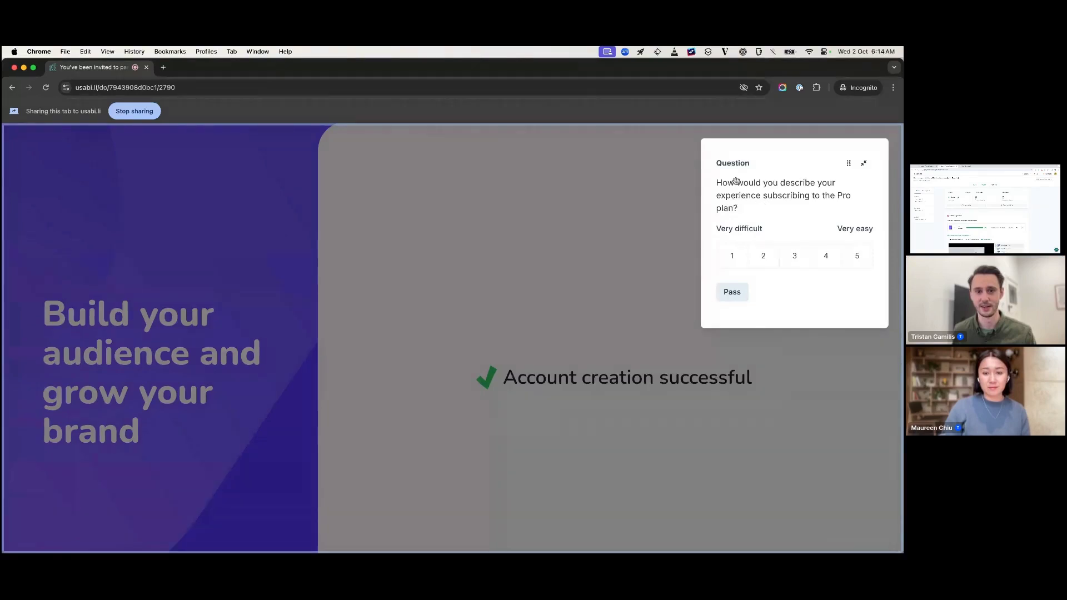
pyautogui.click(825, 257)
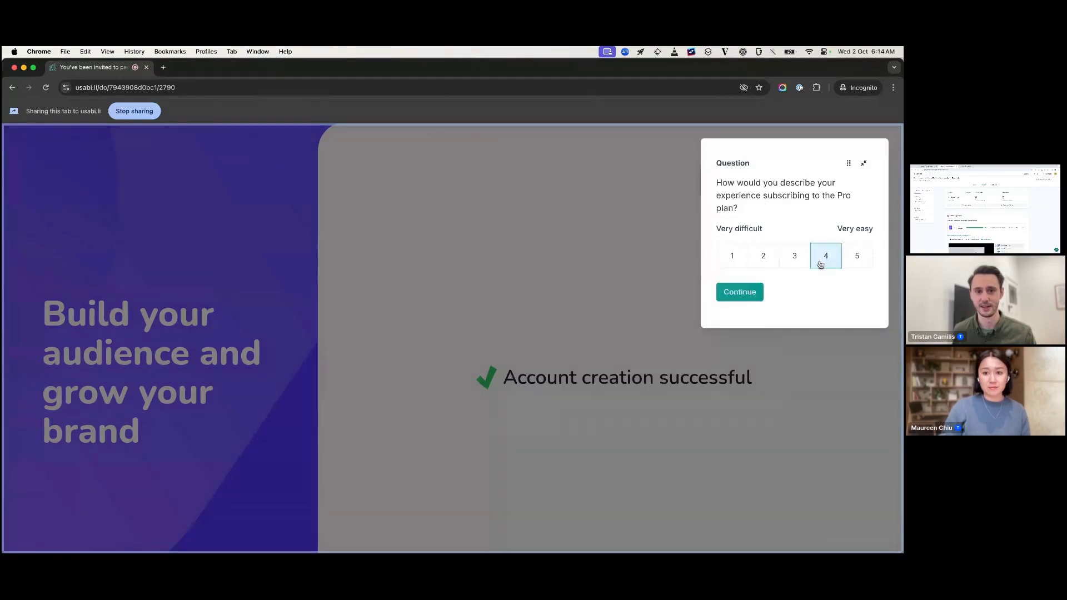
pyautogui.click(739, 293)
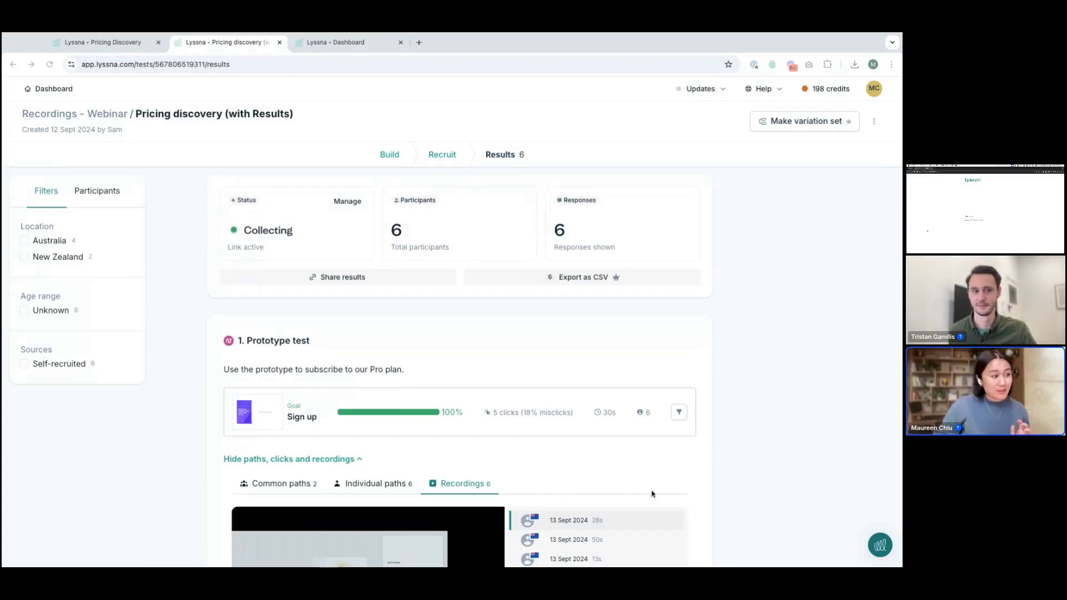
# Select the 50-second recording among the prototype test's recordings, play its opening seconds, and pause it
pyautogui.scroll(-2, 652, 493)
pyautogui.scroll(-2, 695, 497)
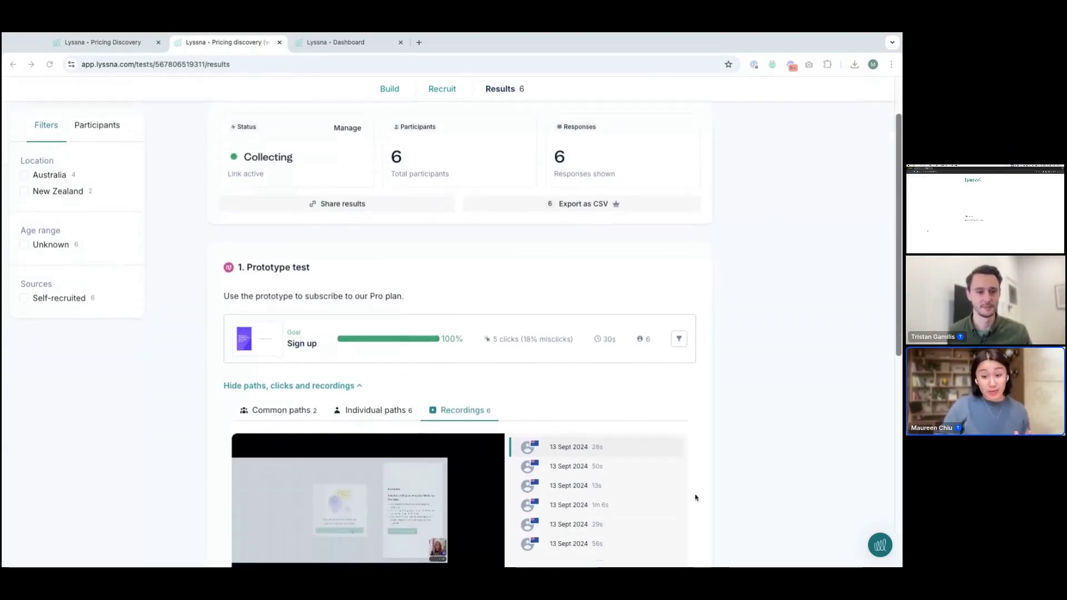
pyautogui.scroll(-5, 459, 334)
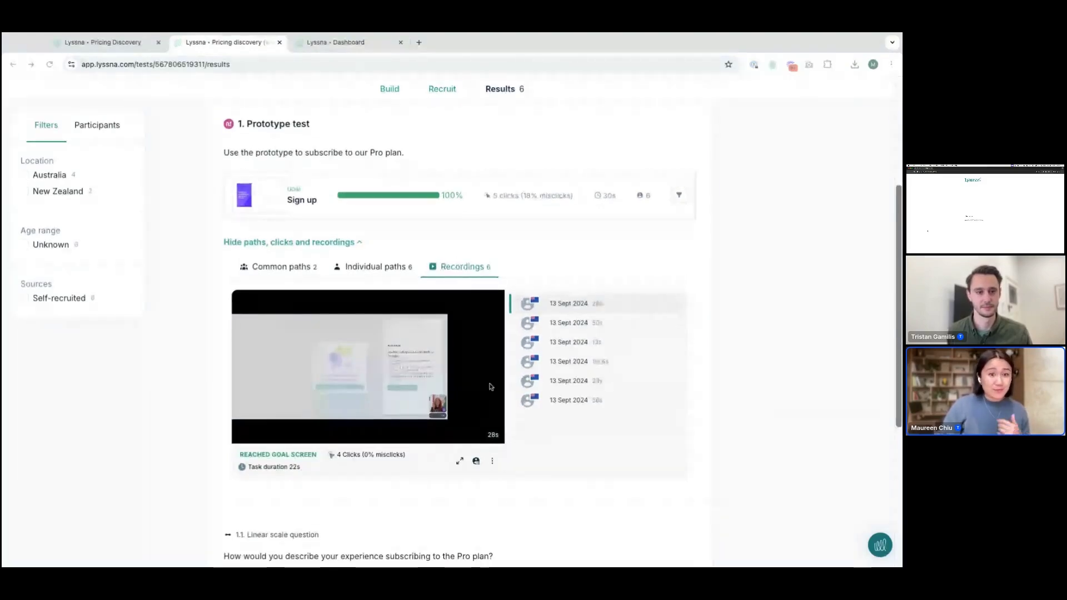
pyautogui.click(559, 327)
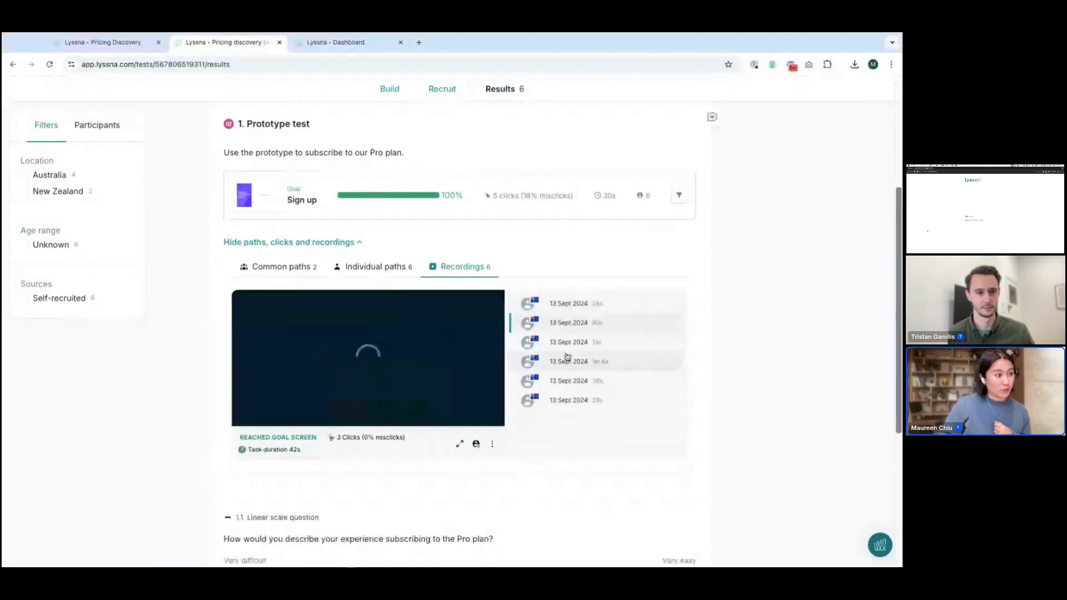
pyautogui.moveTo(370, 371)
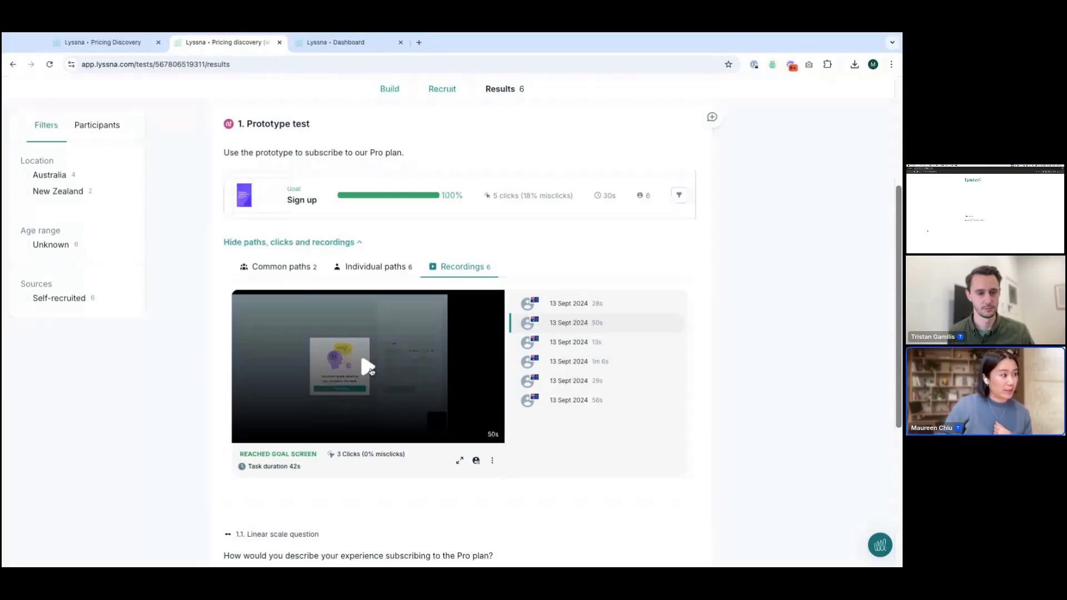
pyautogui.click(369, 368)
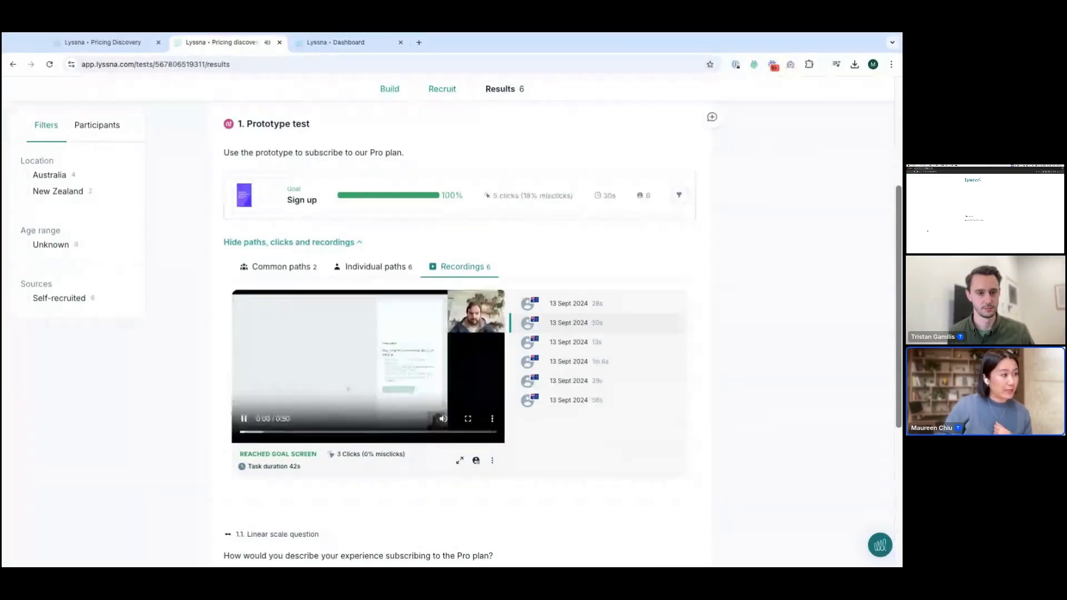
pyautogui.click(244, 425)
pyautogui.click(364, 373)
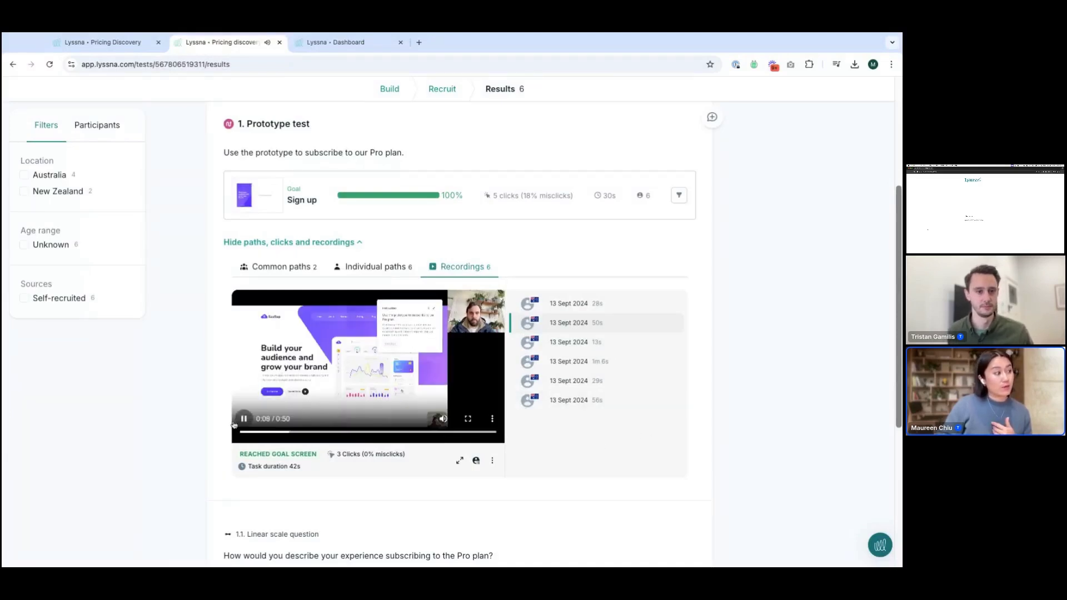
pyautogui.click(486, 354)
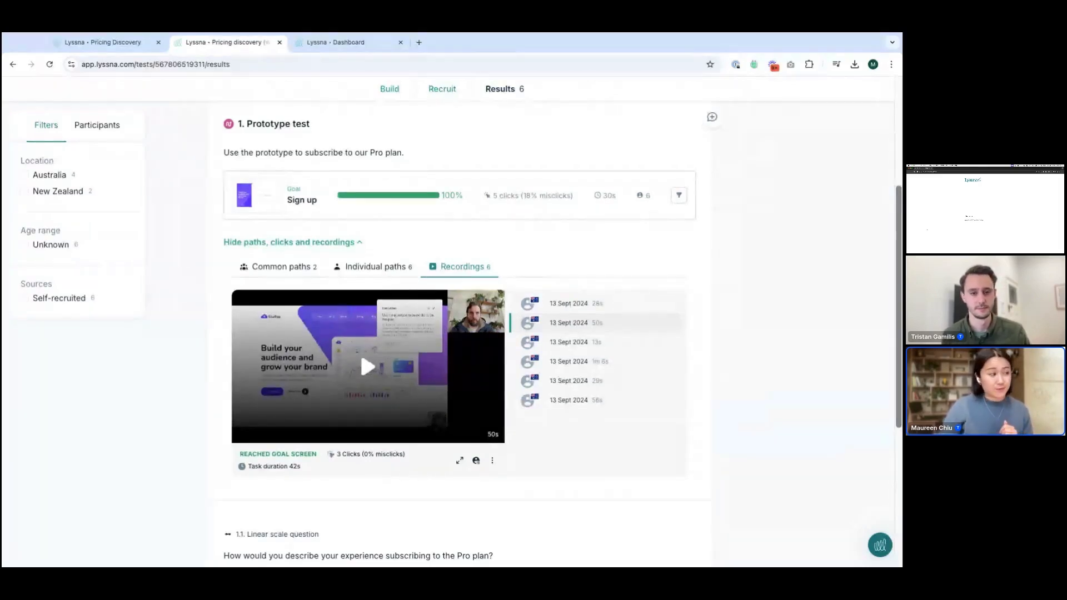
pyautogui.click(454, 334)
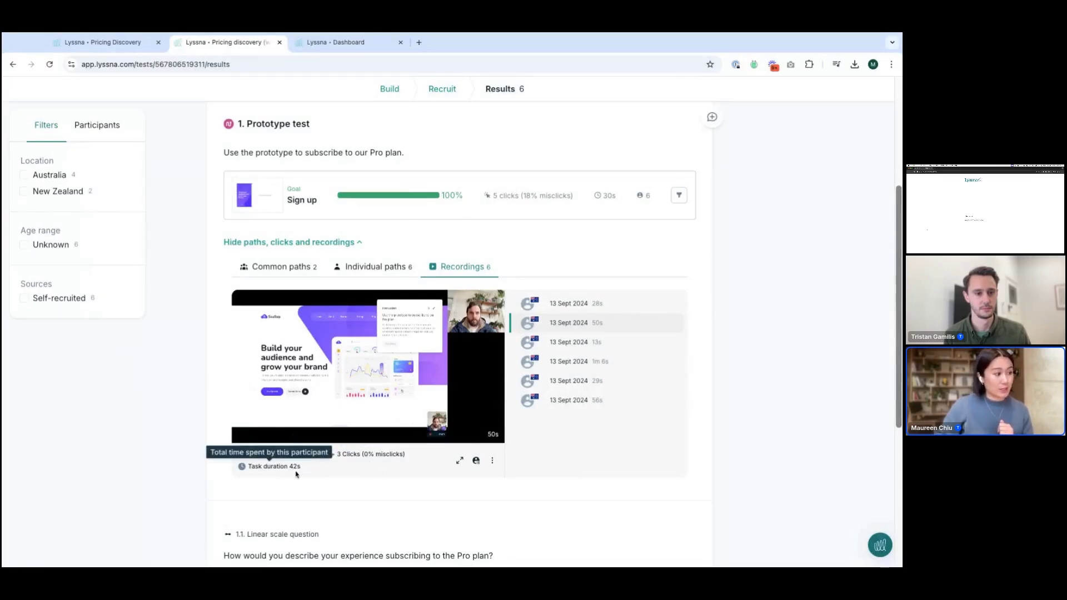
# Enlarge the selected recording's player, play a few more seconds, and shrink the player back to its compact size
pyautogui.click(461, 462)
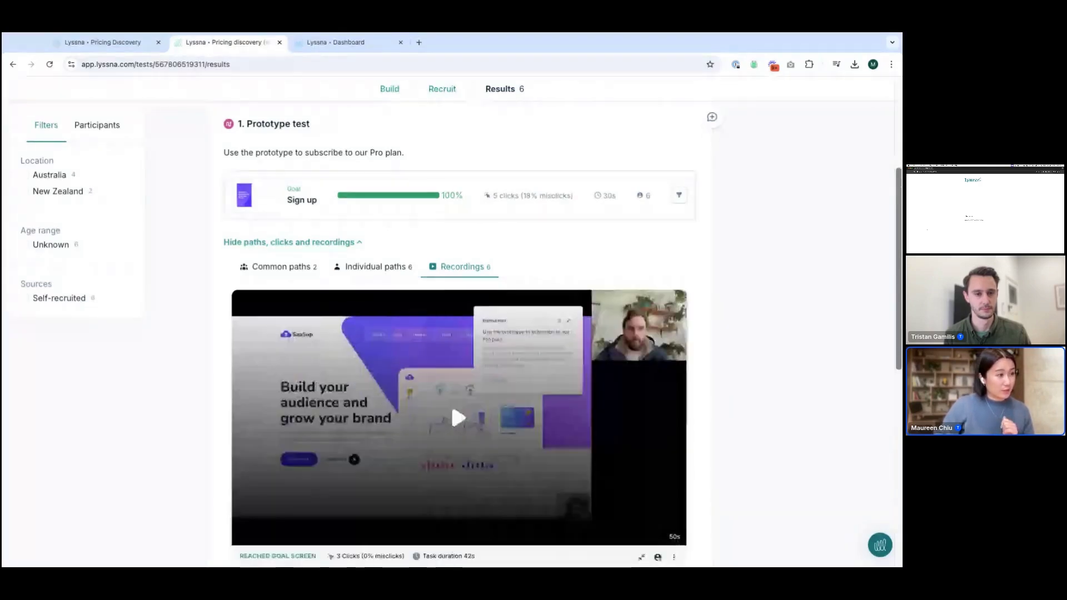
pyautogui.scroll(-2, 459, 333)
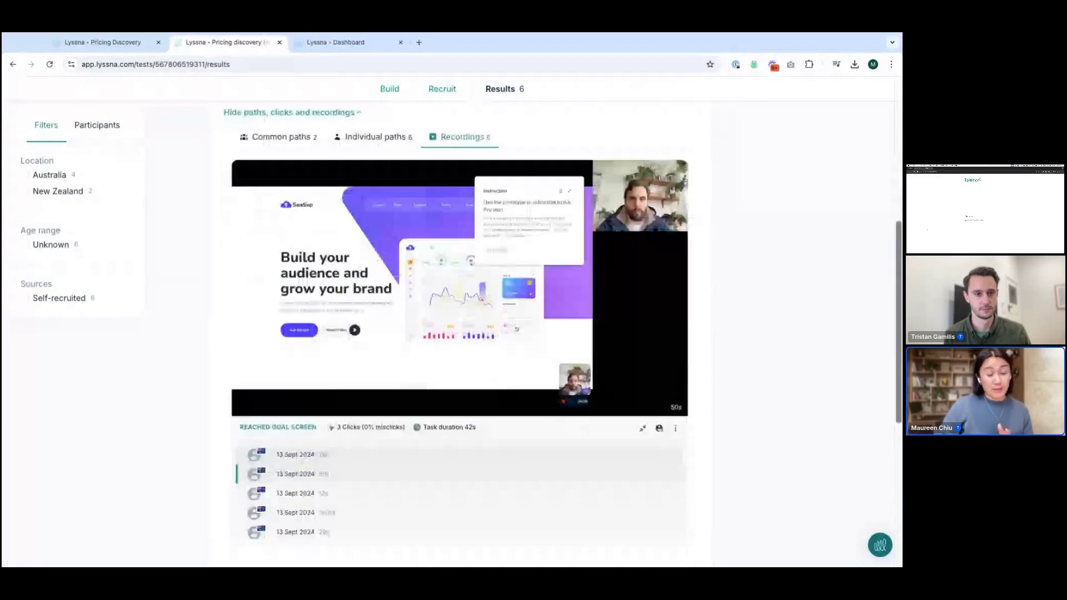
pyautogui.scroll(-1, 472, 468)
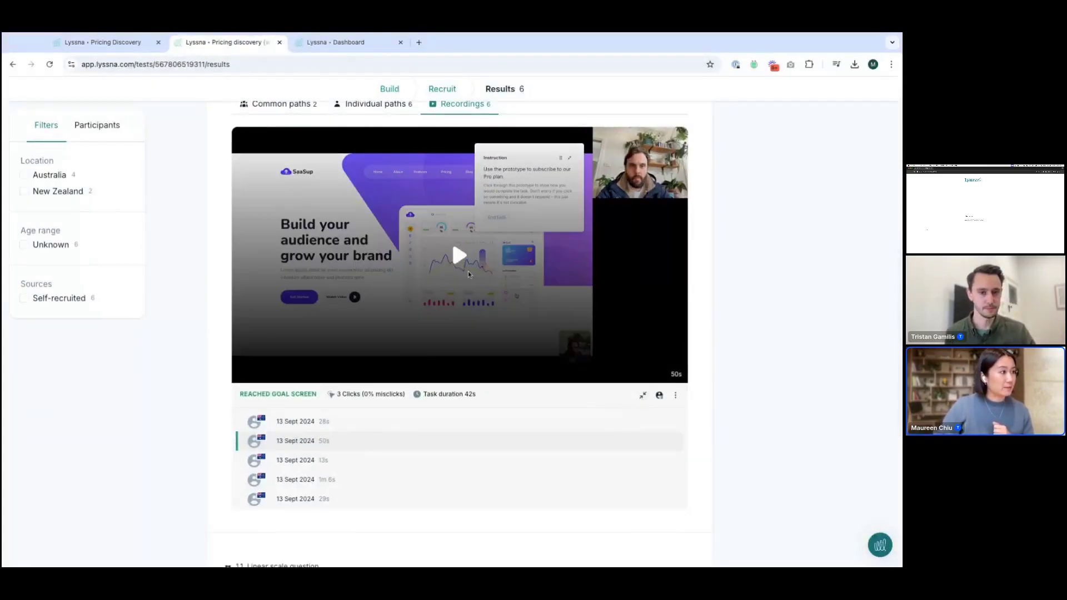
pyautogui.click(463, 263)
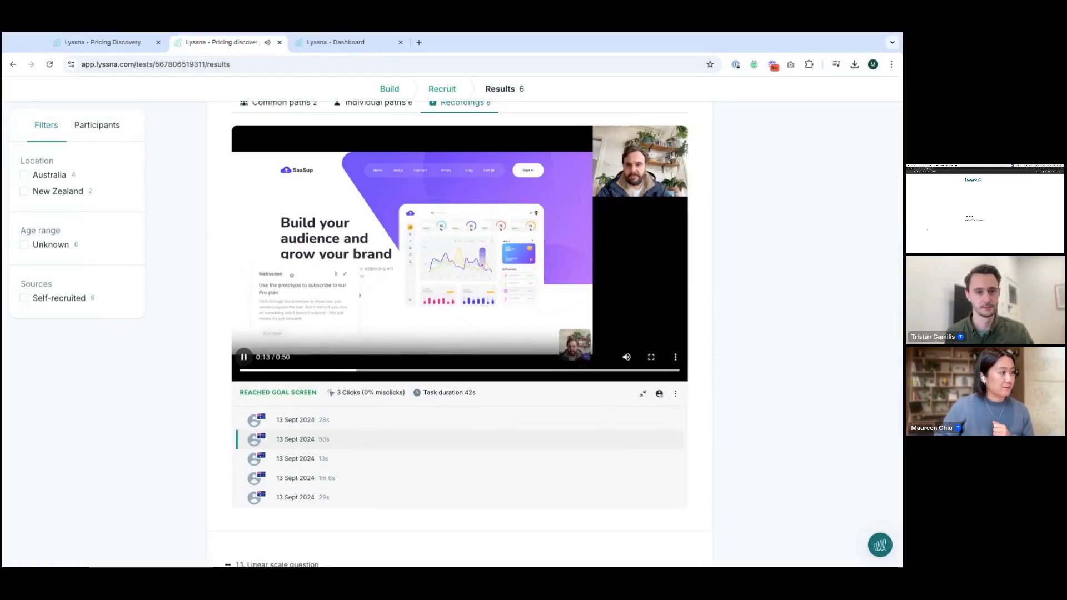
pyautogui.click(643, 394)
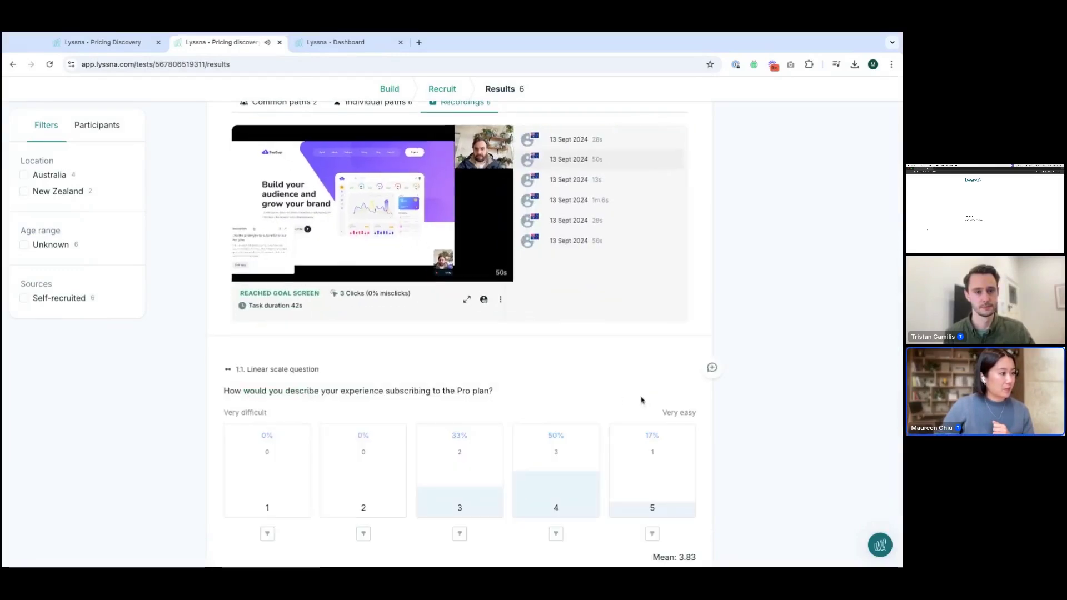
pyautogui.scroll(3, 564, 383)
pyautogui.scroll(-1, 564, 382)
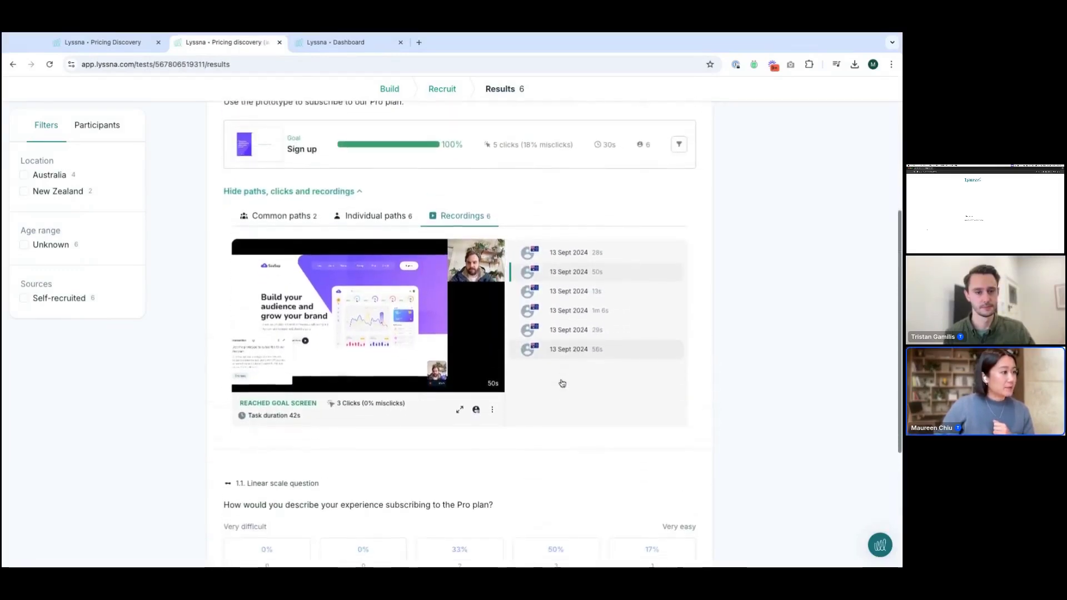
# Open the participant details for the 50-second recording, review their information, screen path and scale answer, and close the details
pyautogui.click(476, 407)
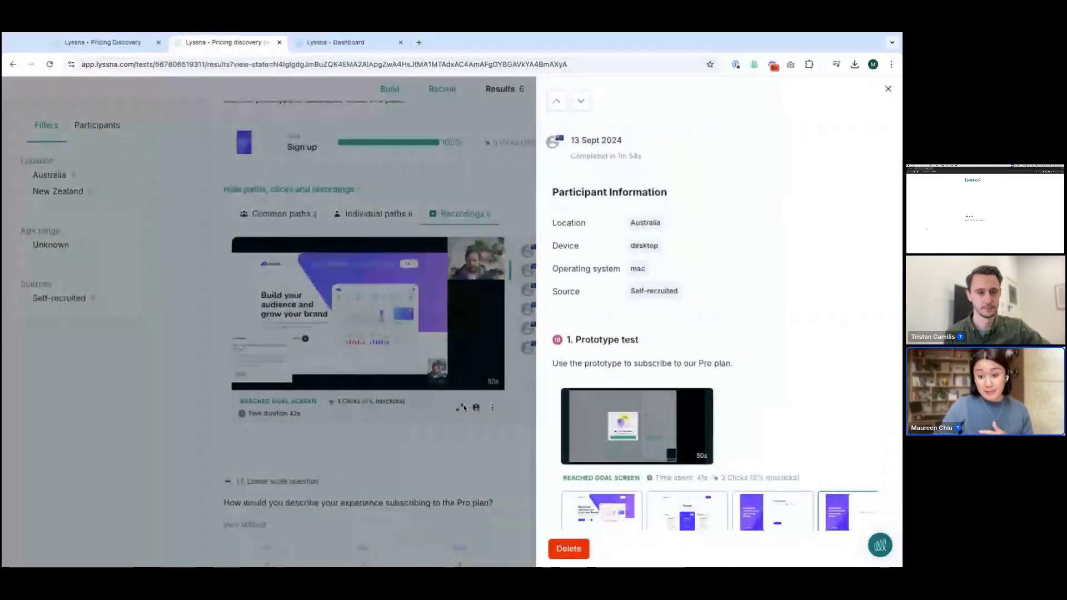
pyautogui.scroll(-1, 702, 395)
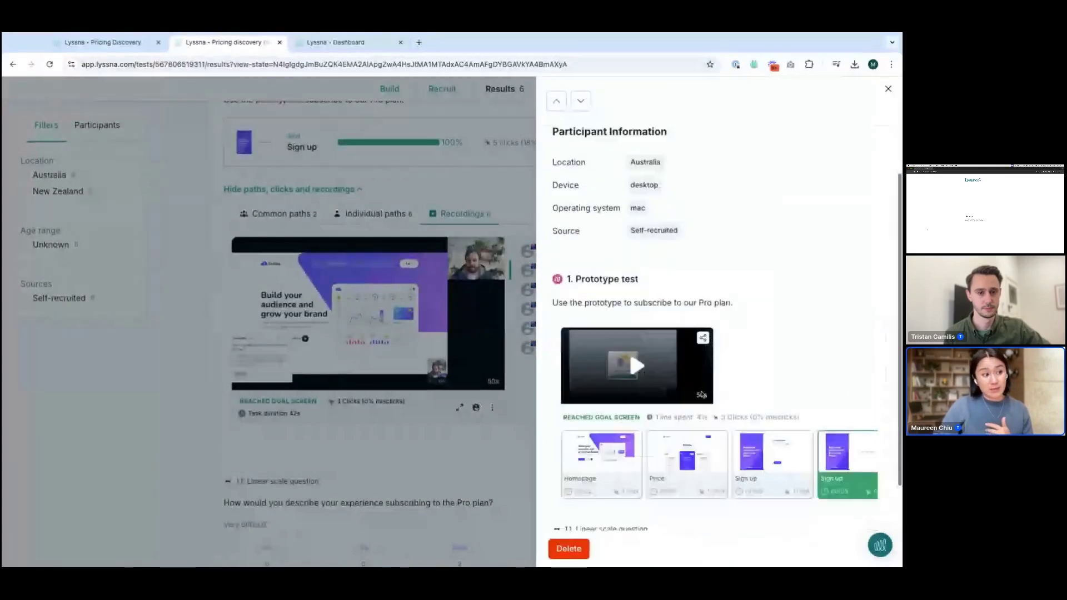
pyautogui.scroll(-2, 702, 395)
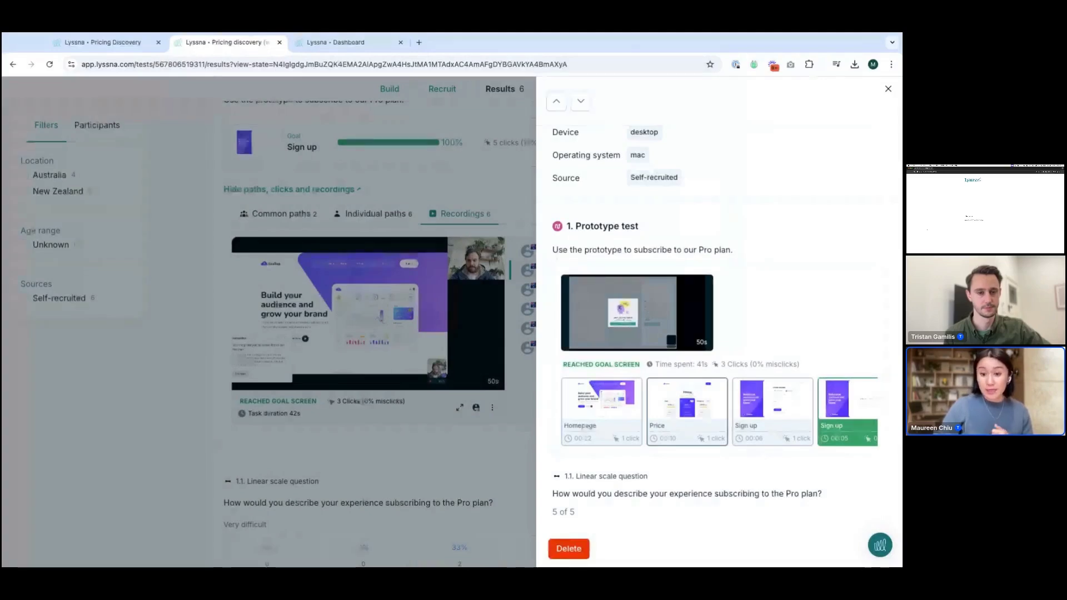
pyautogui.scroll(-1, 702, 395)
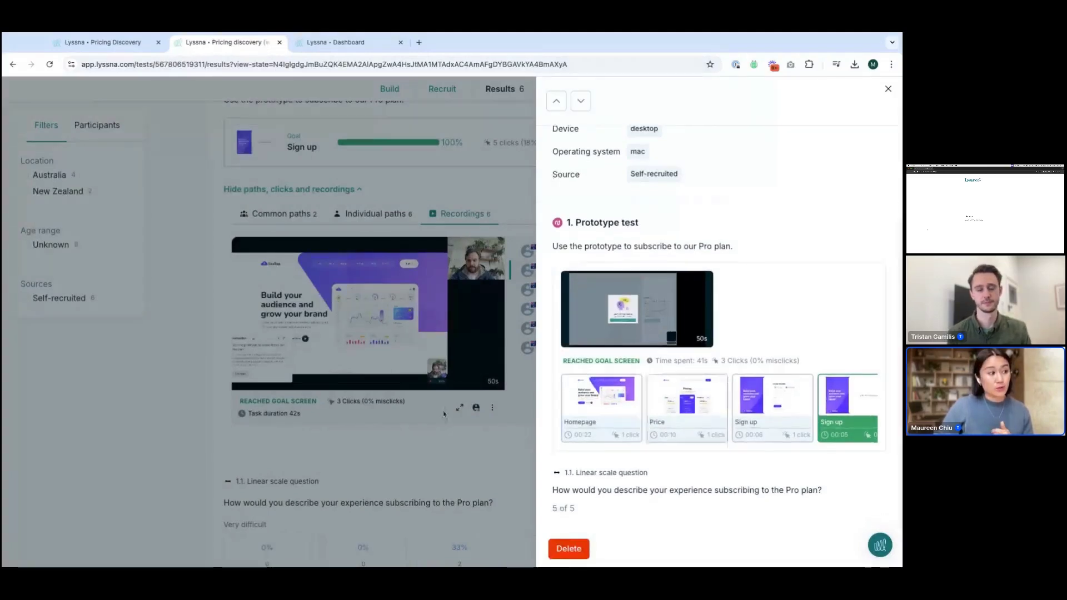
pyautogui.click(514, 451)
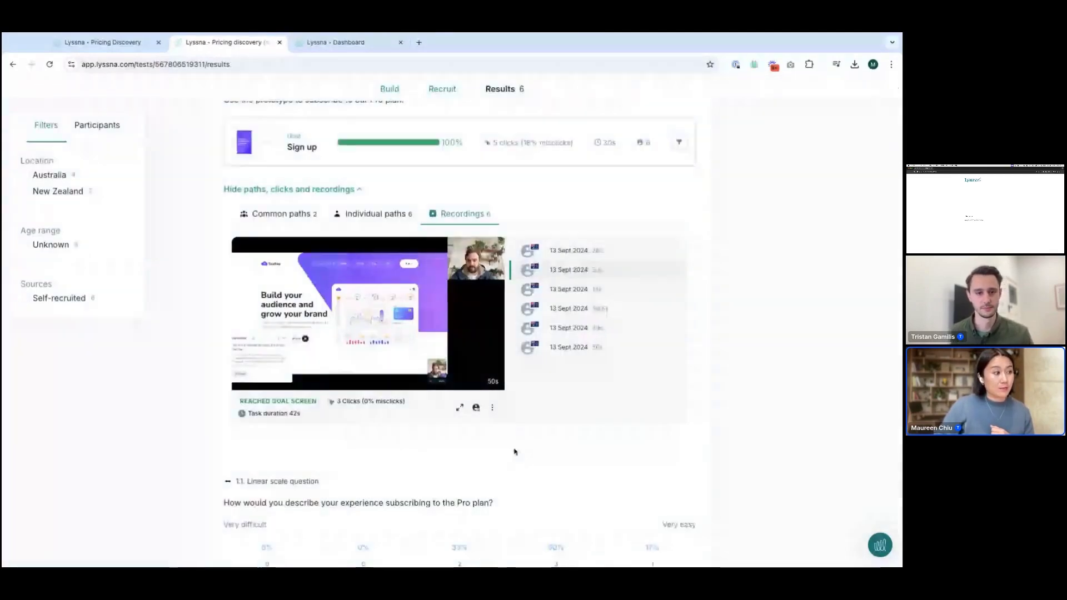
# Copy the share link of the 50-second recording and open it in the browser tab holding the project dashboard
pyautogui.click(492, 409)
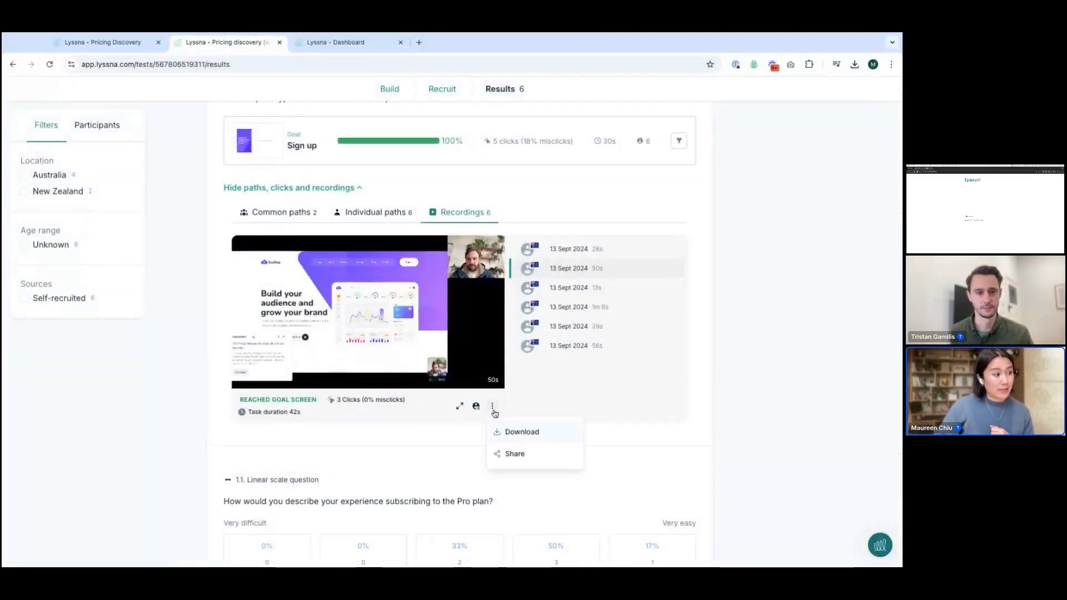
pyautogui.click(513, 454)
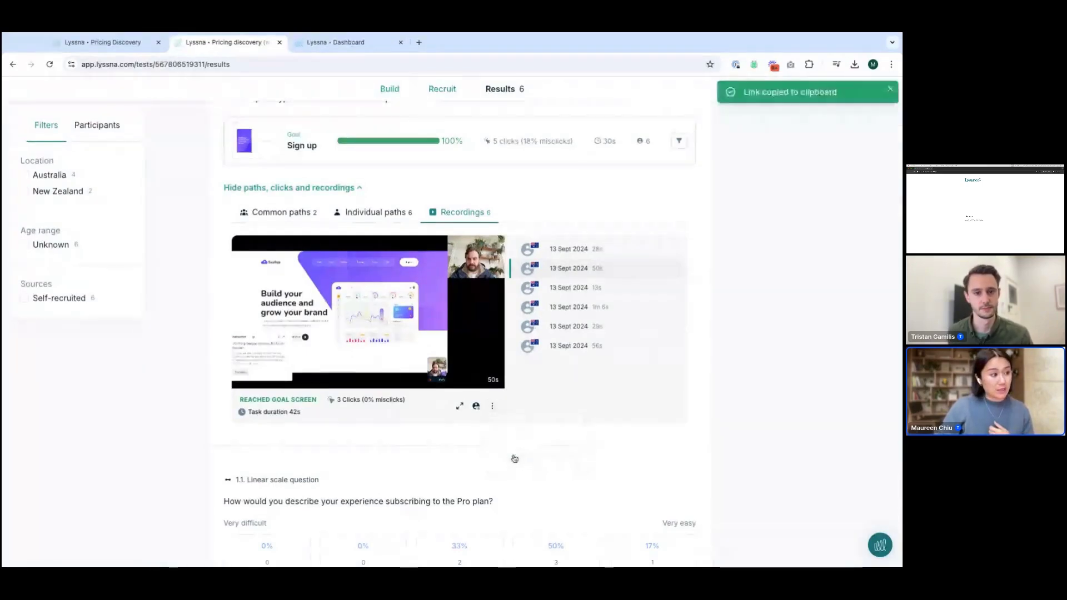
pyautogui.click(337, 49)
pyautogui.click(334, 64)
pyautogui.hotkey('ctrl', 'v')
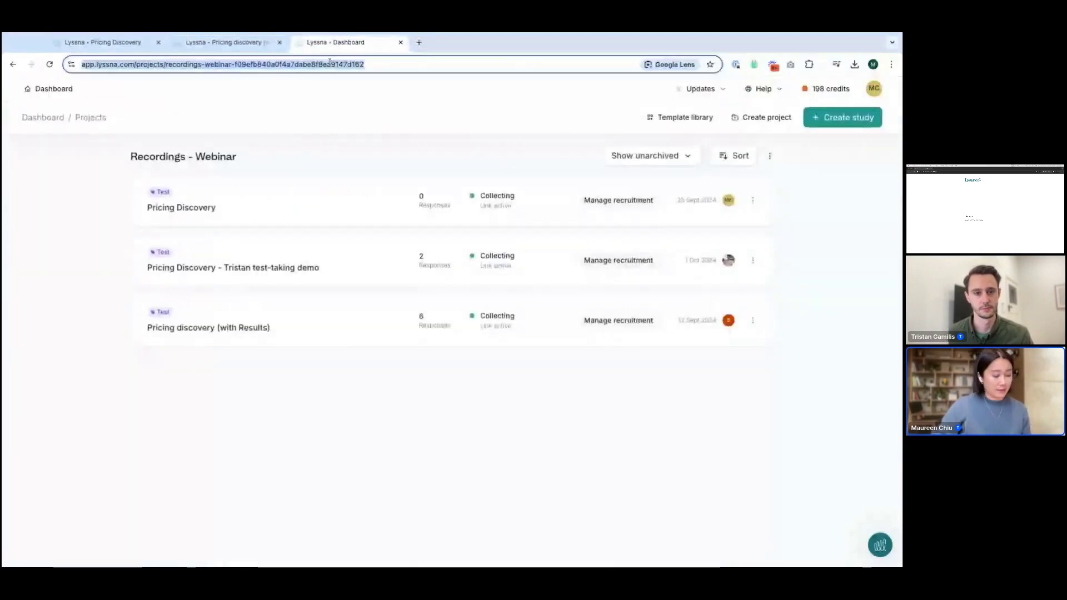
pyautogui.press('Return')
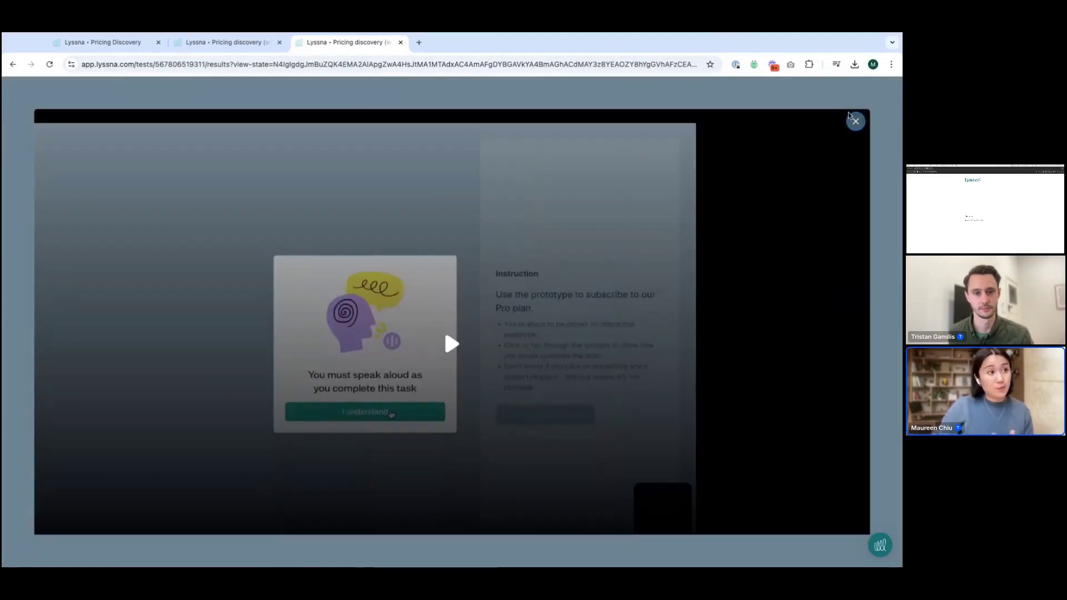
# Close the shared recording's video, review the participant's details behind it, and return to the original results tab
pyautogui.click(445, 329)
pyautogui.click(857, 122)
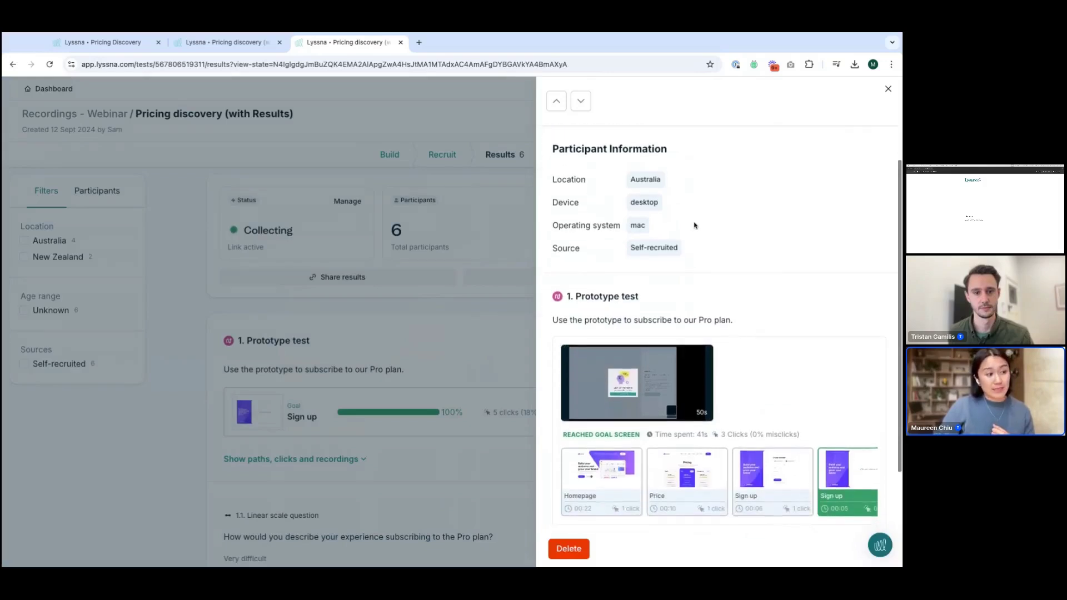
pyautogui.scroll(-1, 694, 225)
pyautogui.scroll(-1, 719, 328)
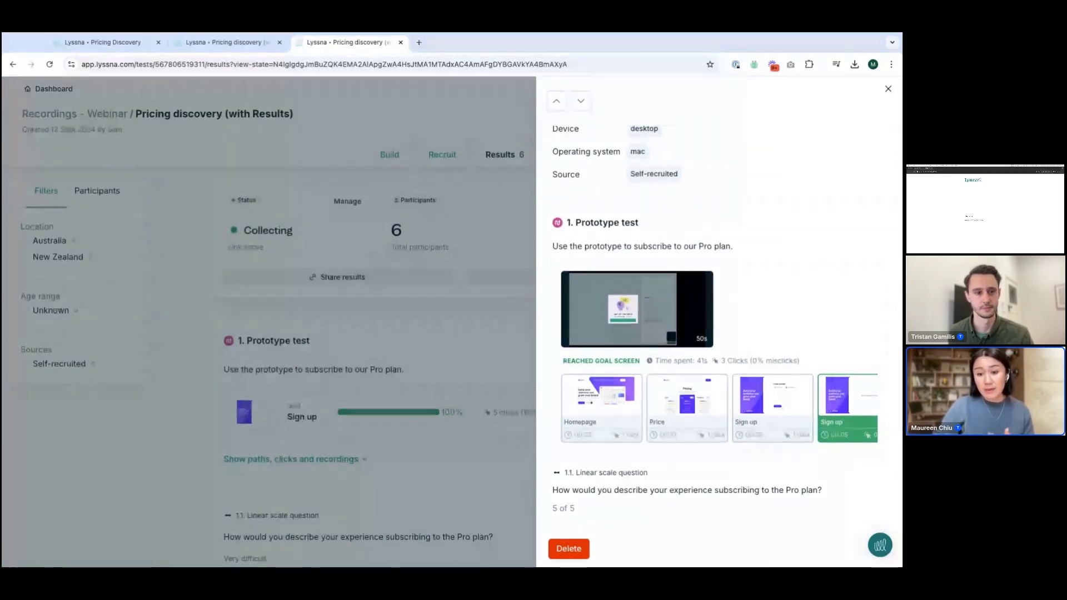
pyautogui.click(225, 45)
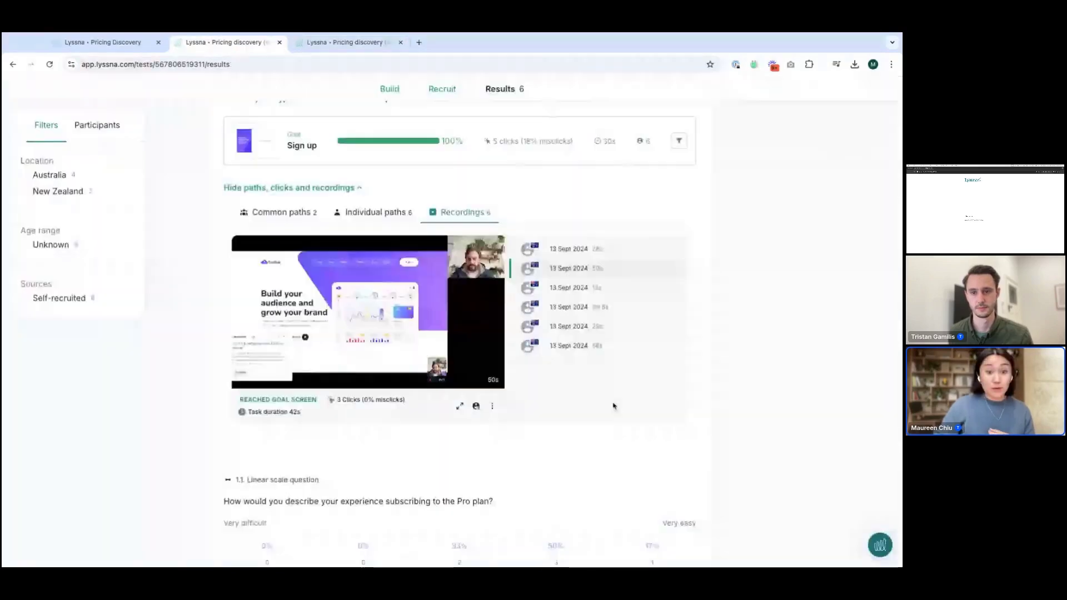